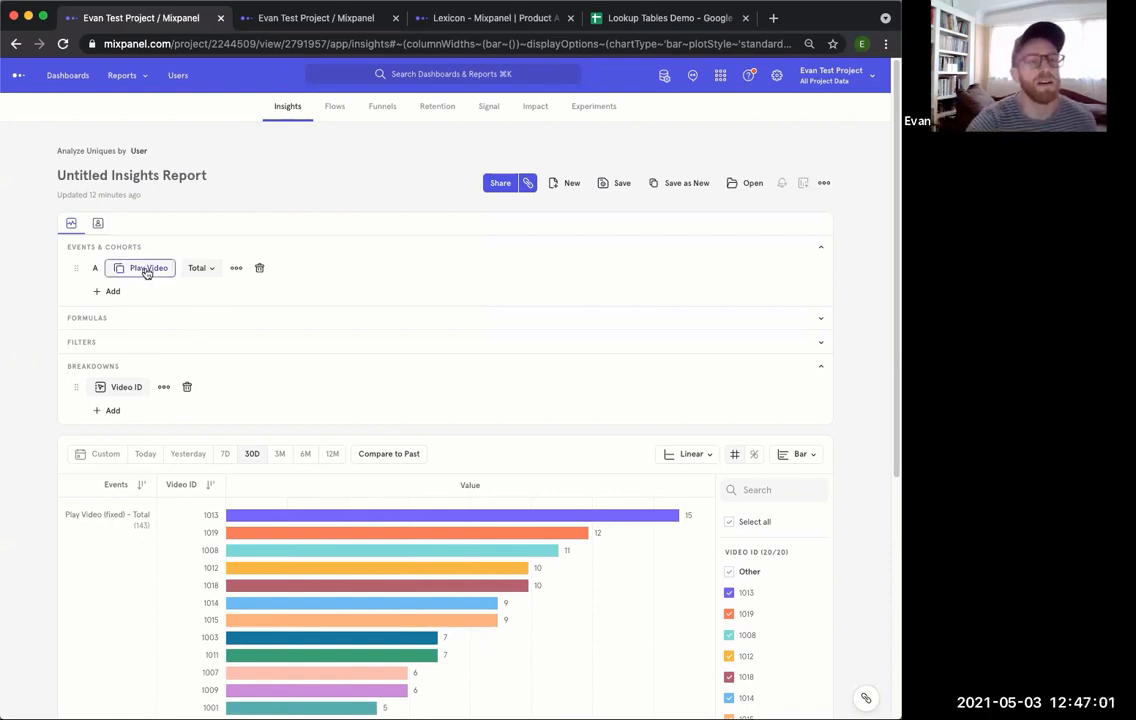
Examine the Play Video report's bar chart of total events broken down by Video ID
mouse_move(129, 273)
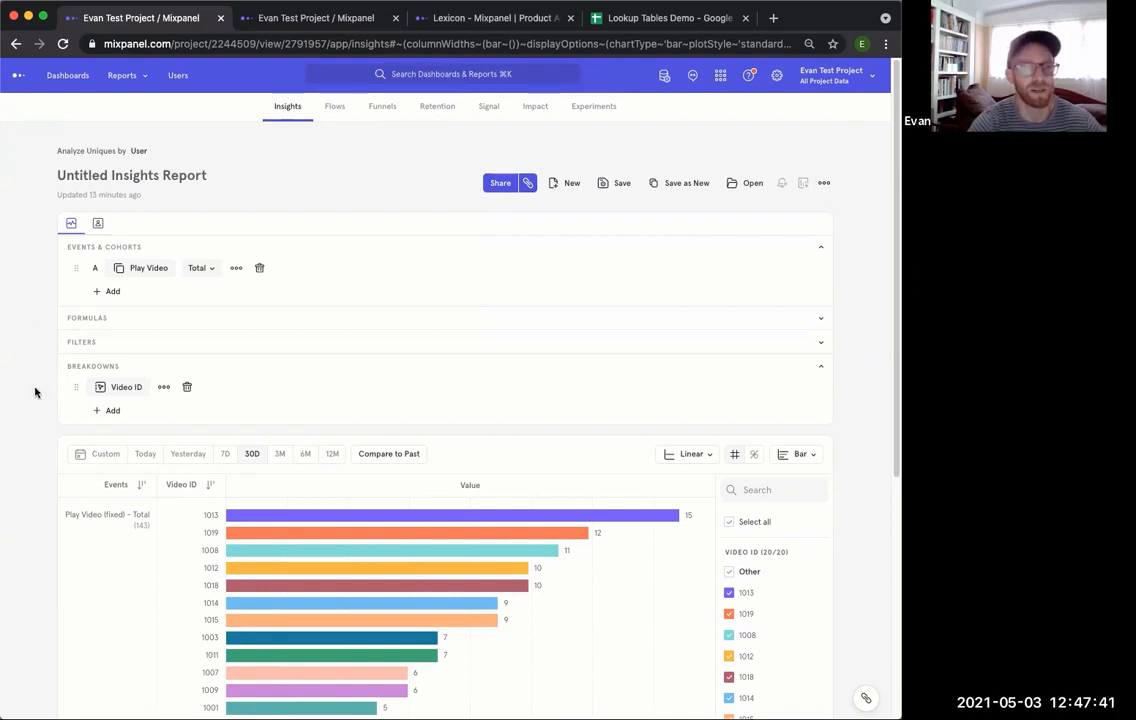
scroll(33, 390, down, 1)
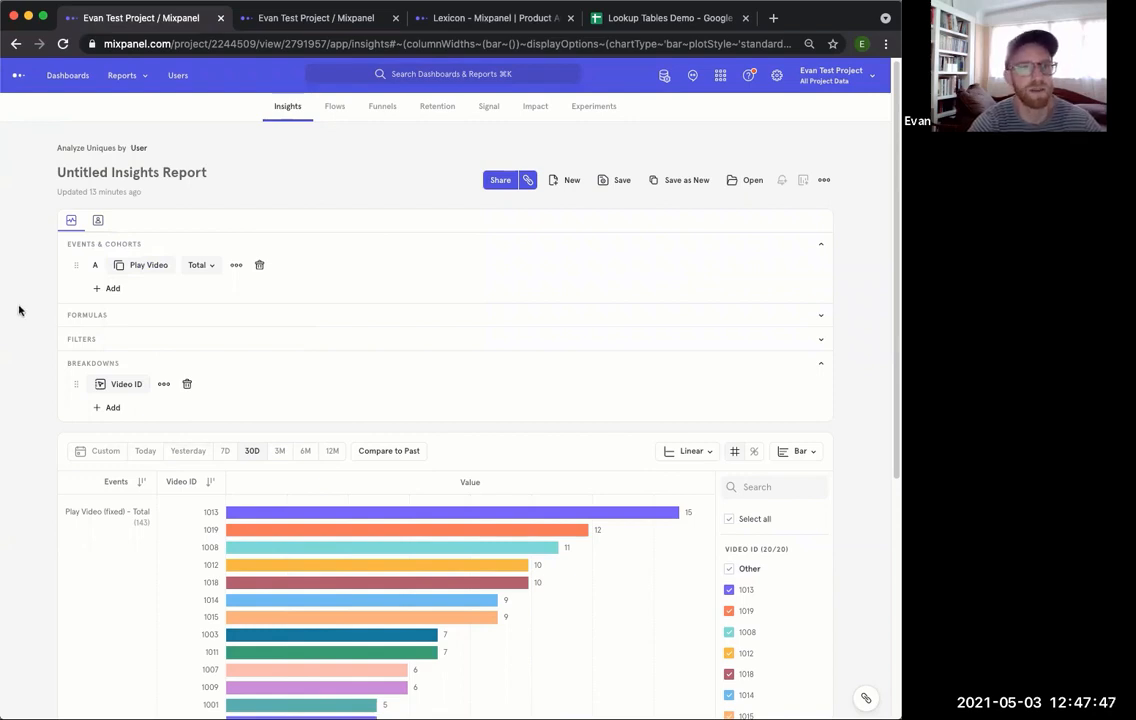
scroll(41, 375, down, 3)
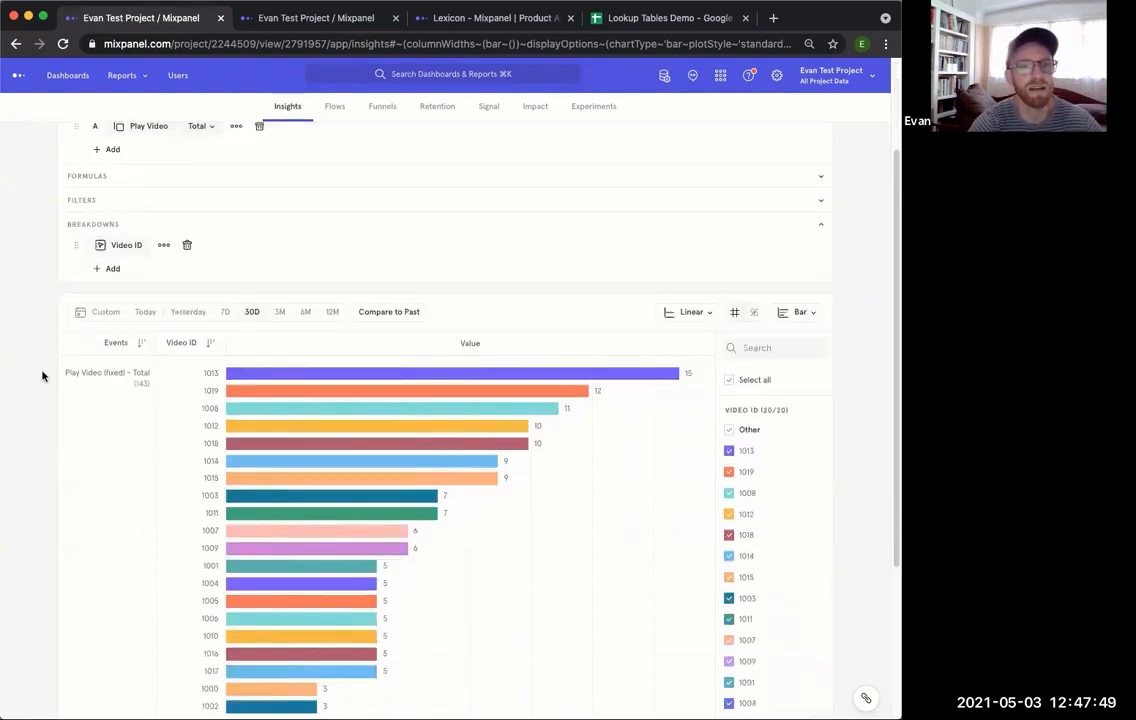
mouse_move(238, 369)
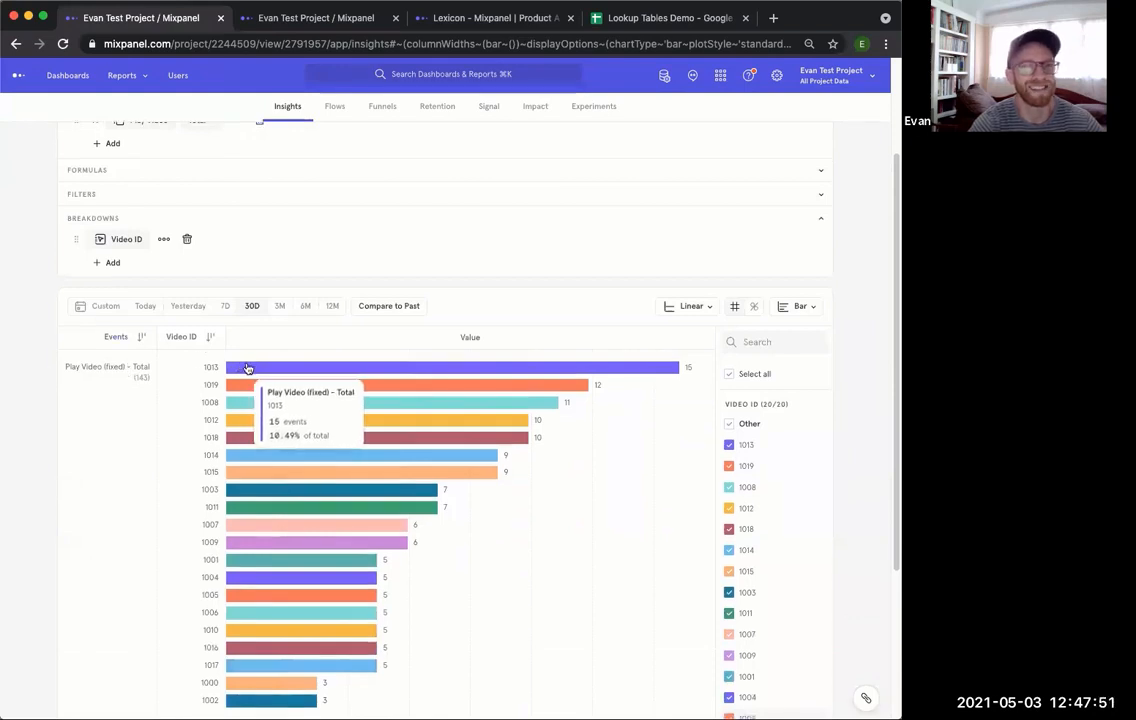
scroll(30, 380, up, 3)
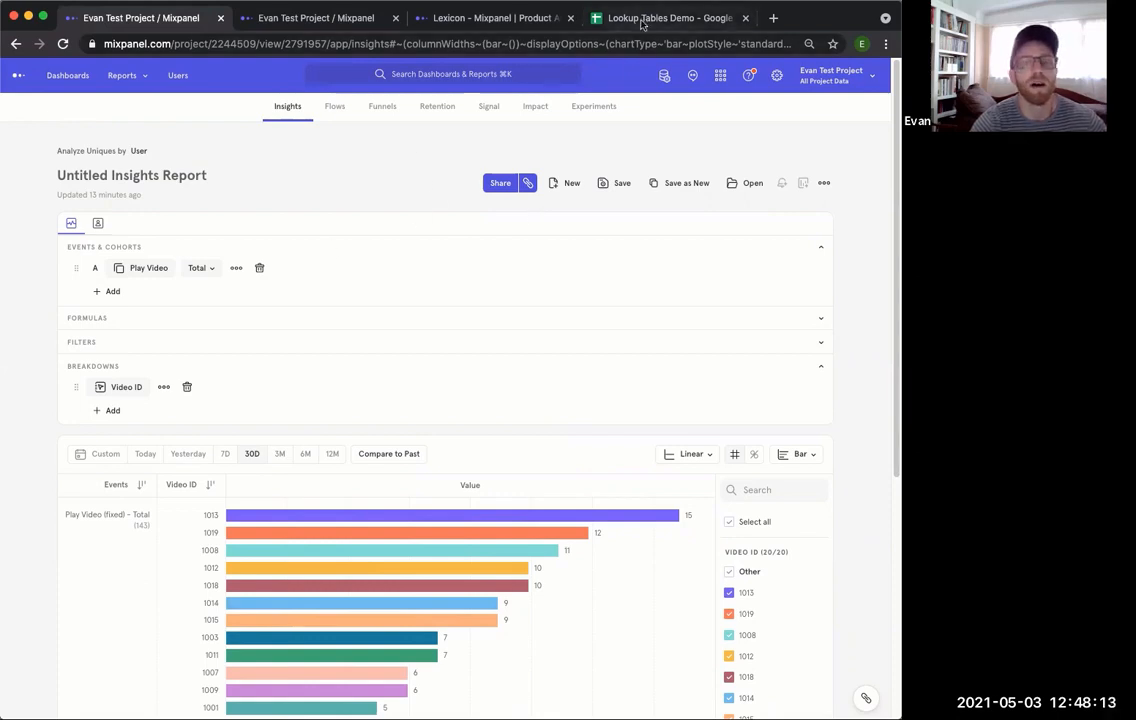
Switch to the Lookup Tables Demo spreadsheet in Google Sheets and examine its Video ID, Video Category and Video Name columns
drag(590, 20, 80, 20)
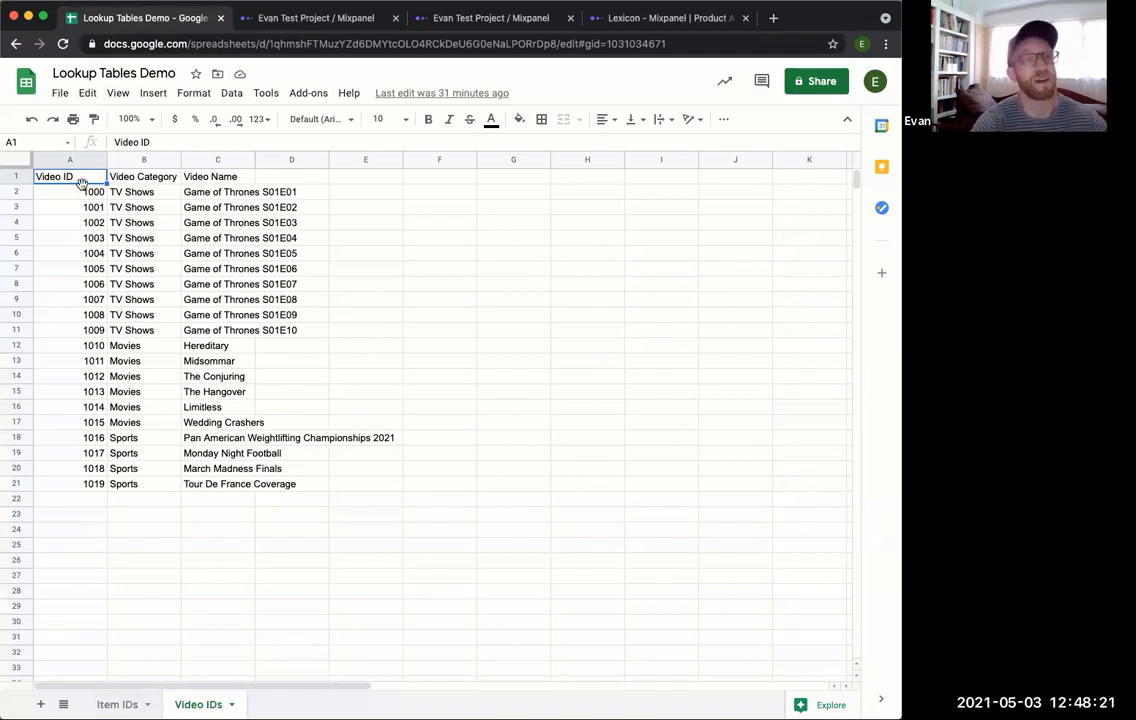
drag(205, 192, 220, 330)
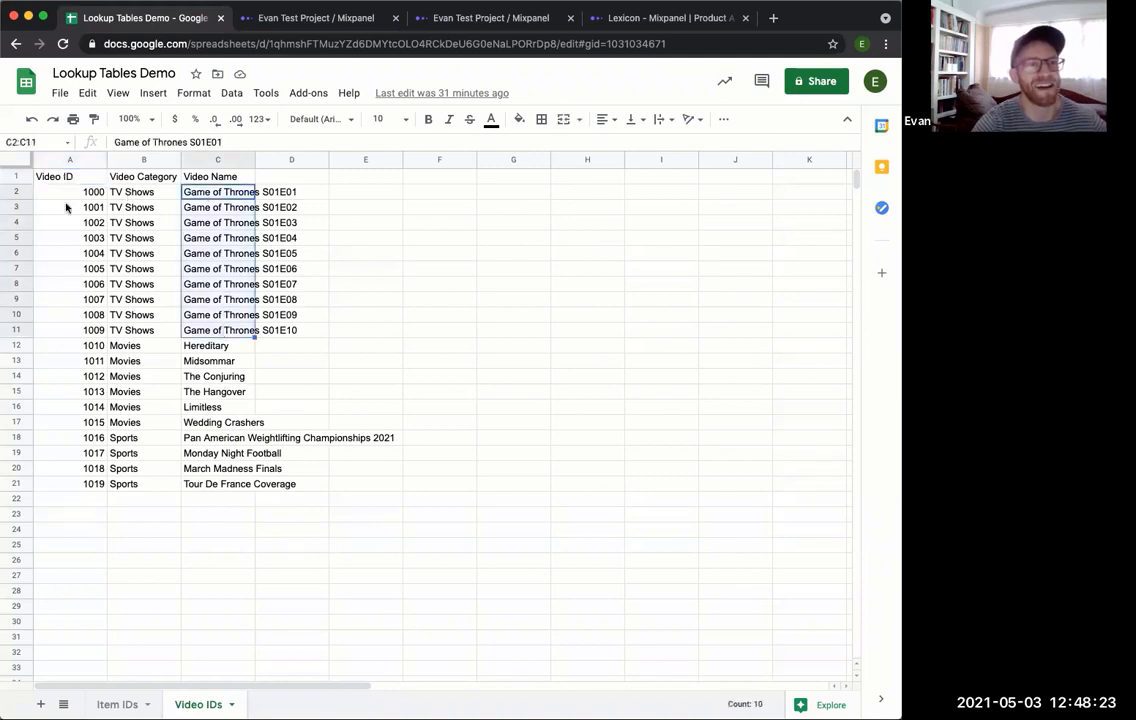
click(66, 193)
drag(208, 193, 265, 327)
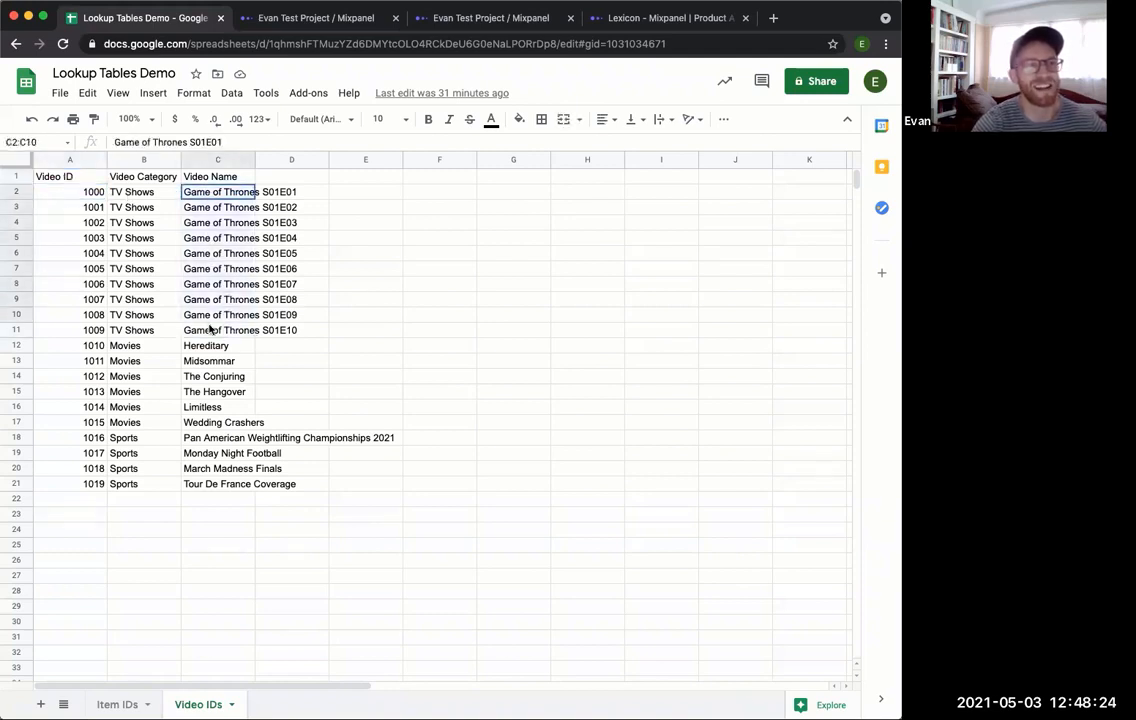
click(45, 181)
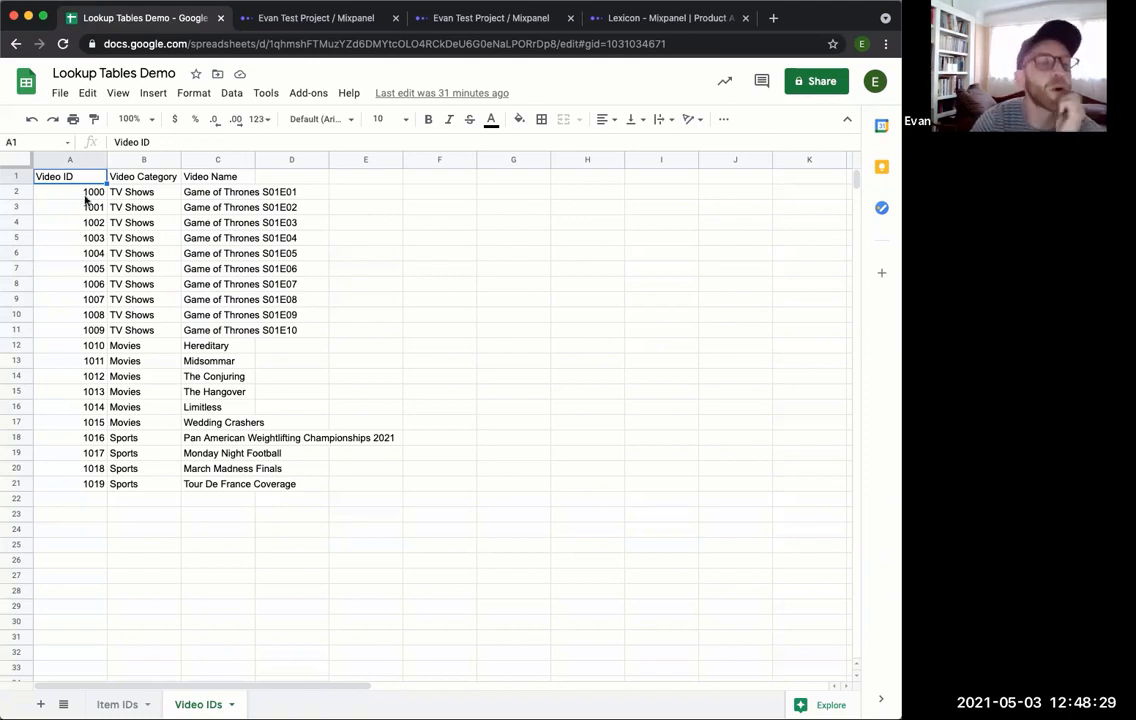
drag(87, 193, 85, 490)
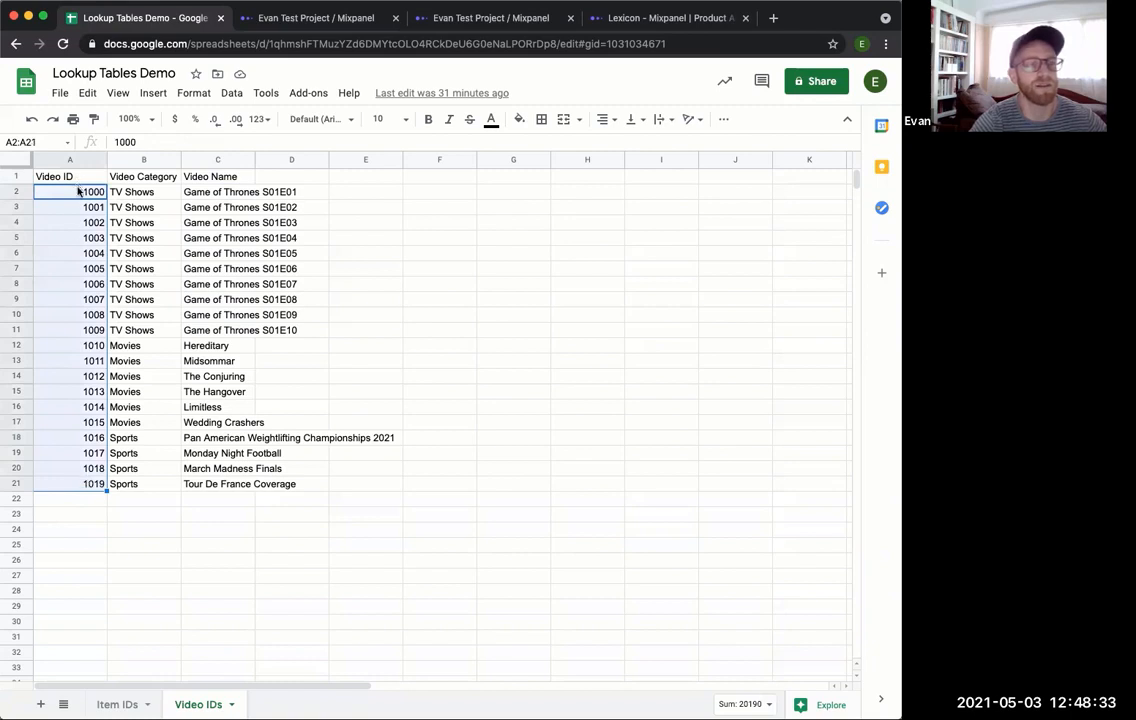
drag(82, 193, 88, 488)
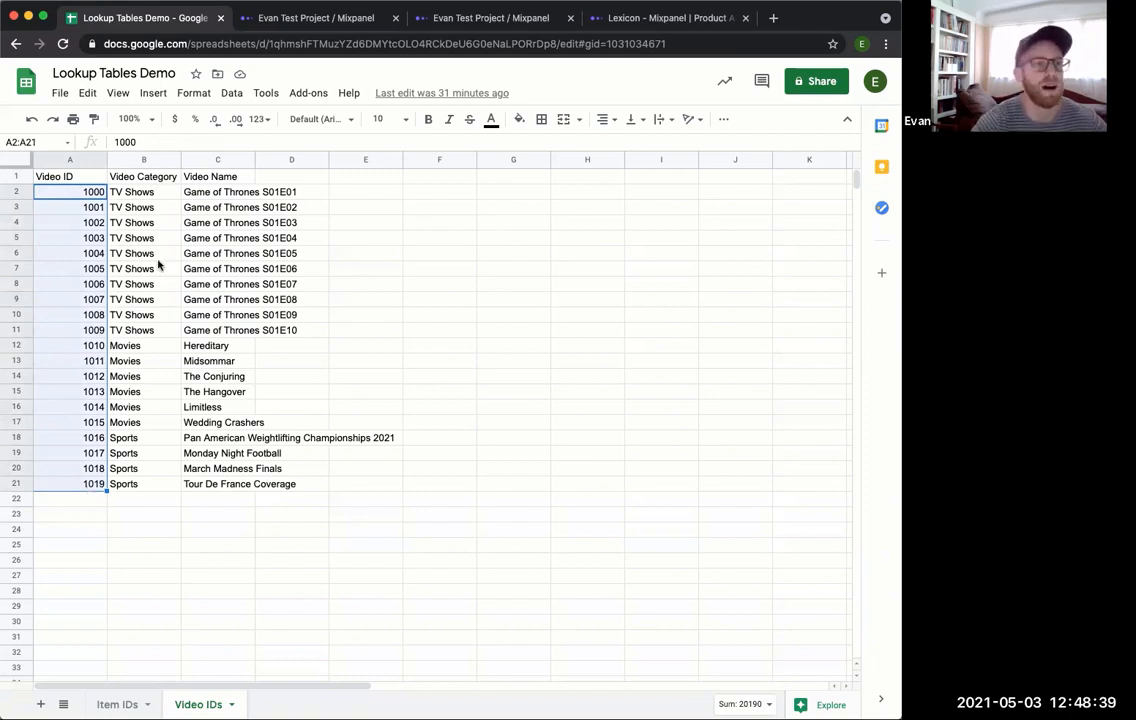
click(141, 178)
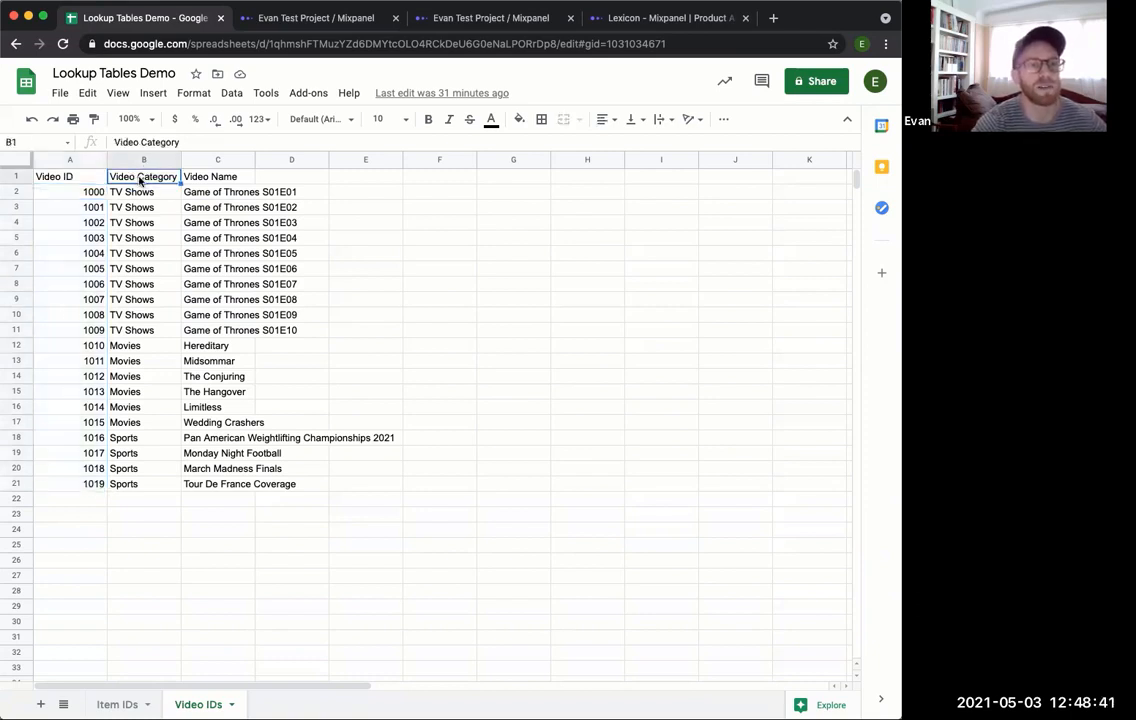
drag(141, 178, 702, 188)
click(688, 238)
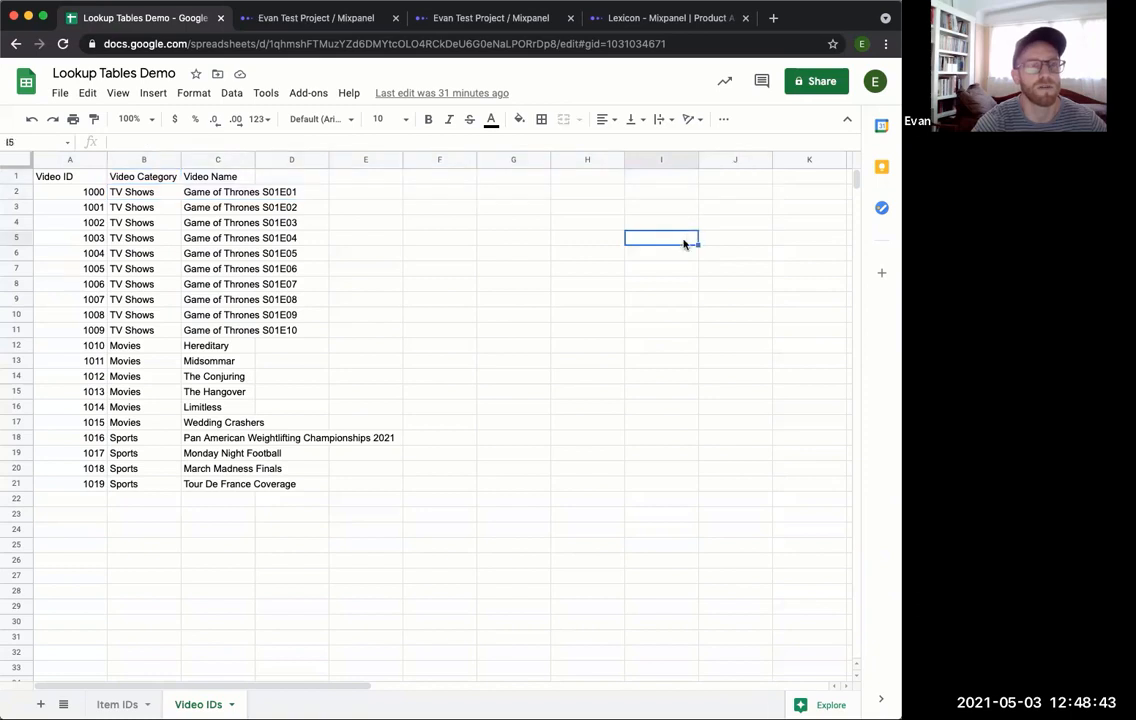
click(120, 177)
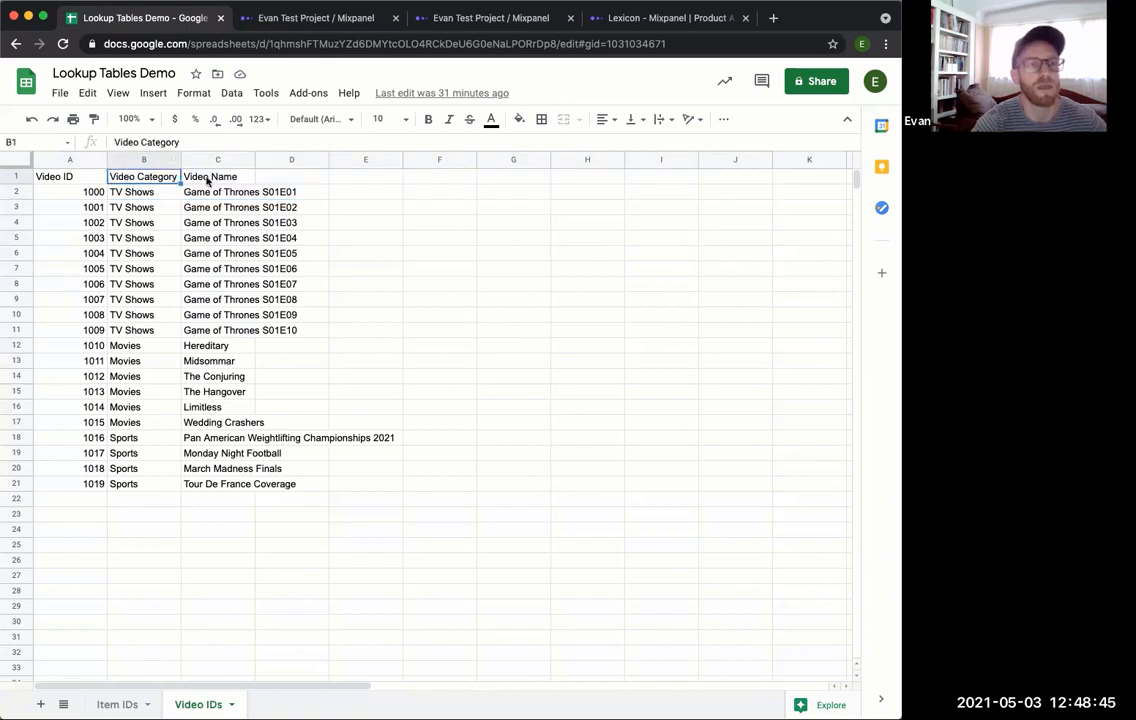
click(200, 178)
click(167, 177)
click(195, 177)
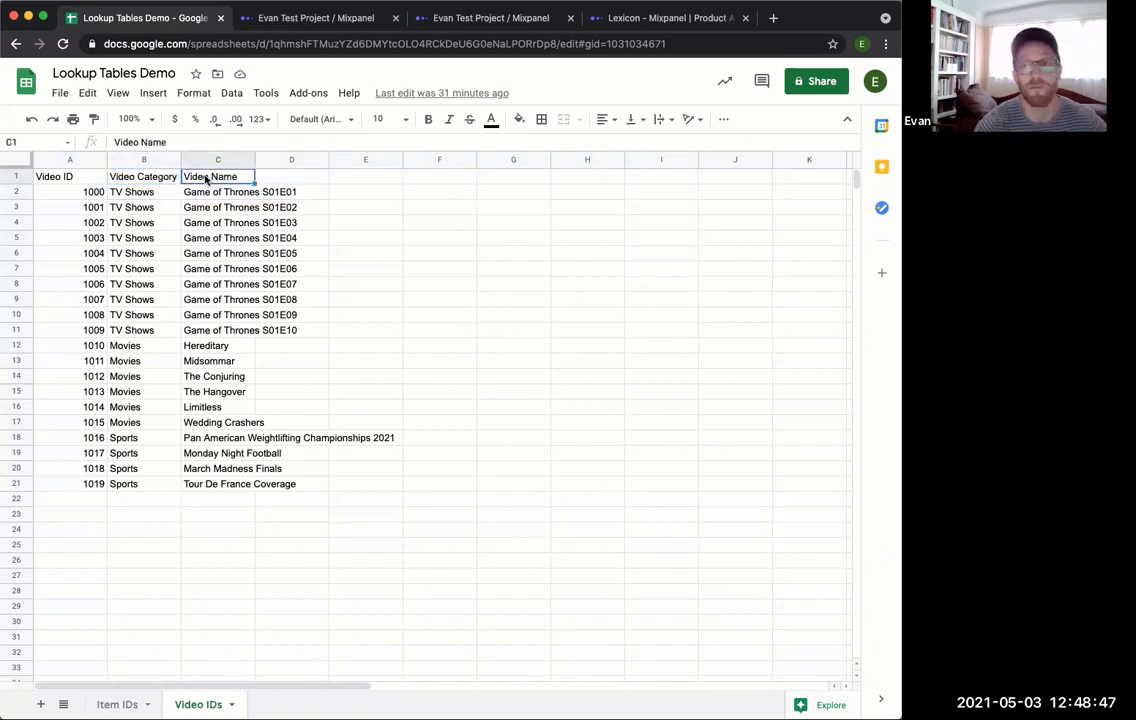
Download the Video IDs sheet as a comma-separated values (.csv) file
click(60, 94)
mouse_move(152, 284)
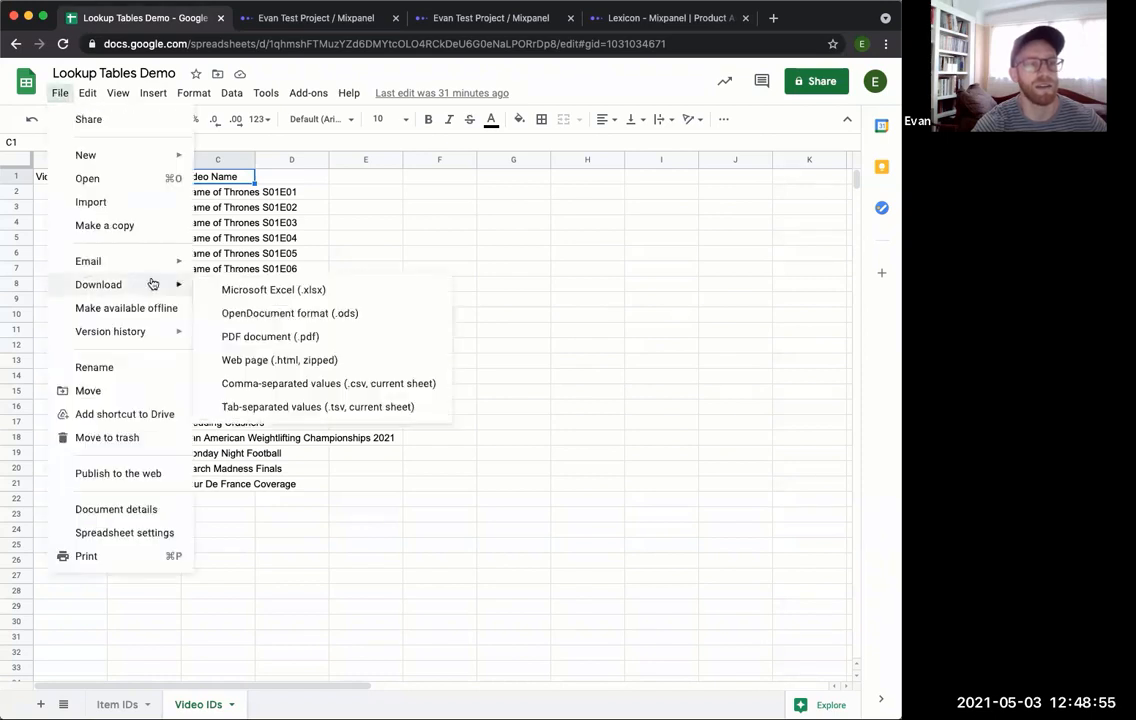
click(317, 388)
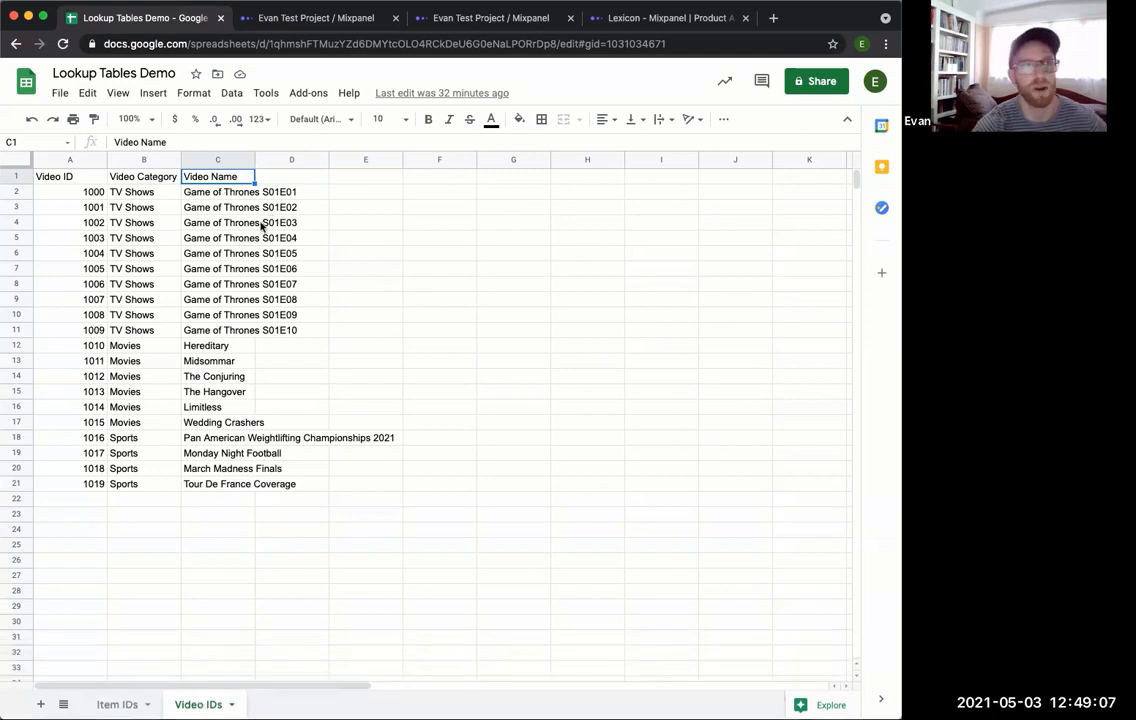
Switch to Mixpanel and open the Lookup Tables section of Lexicon
click(335, 22)
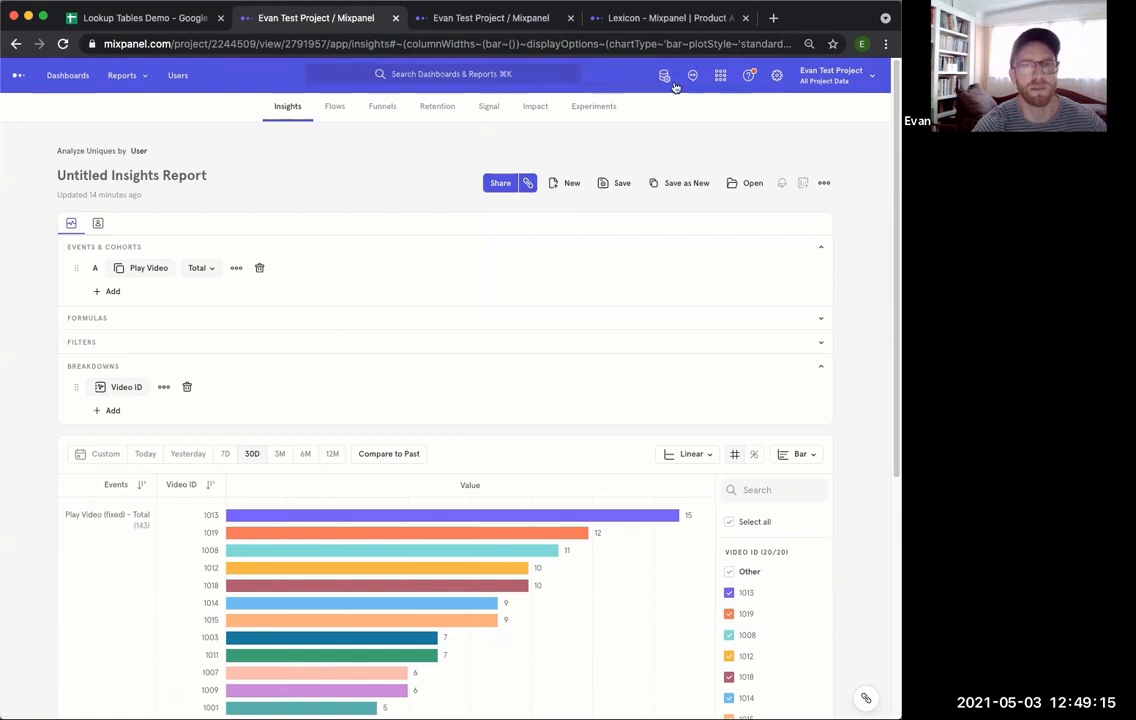
mouse_move(665, 79)
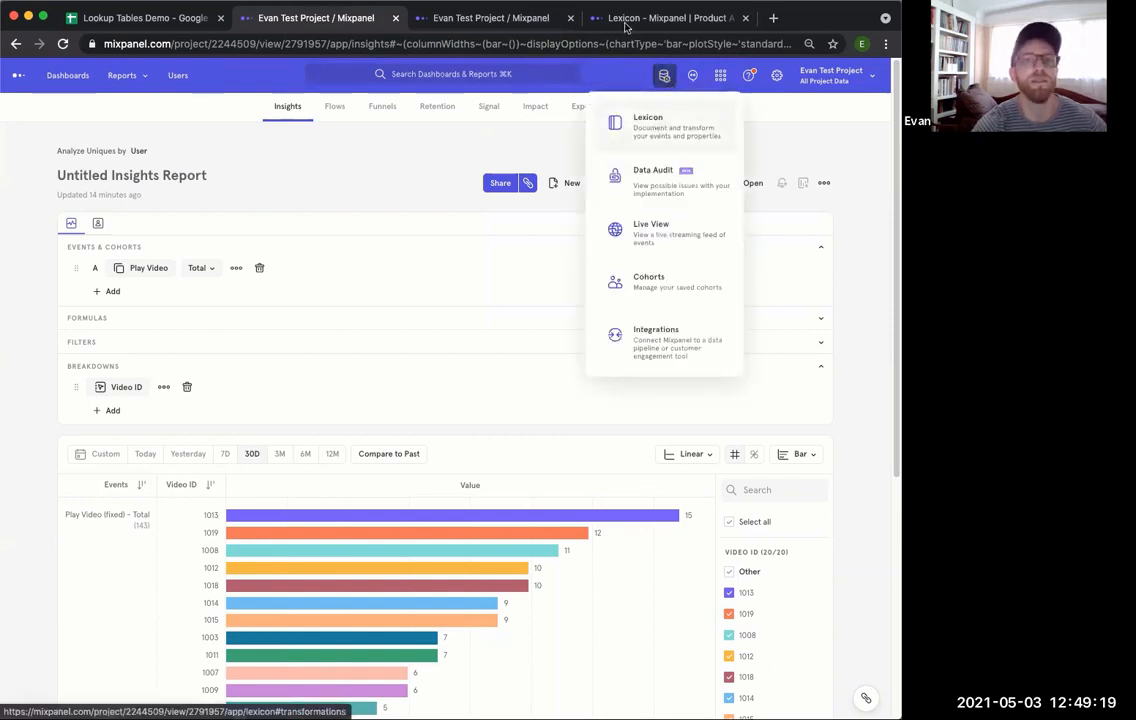
drag(626, 22, 466, 15)
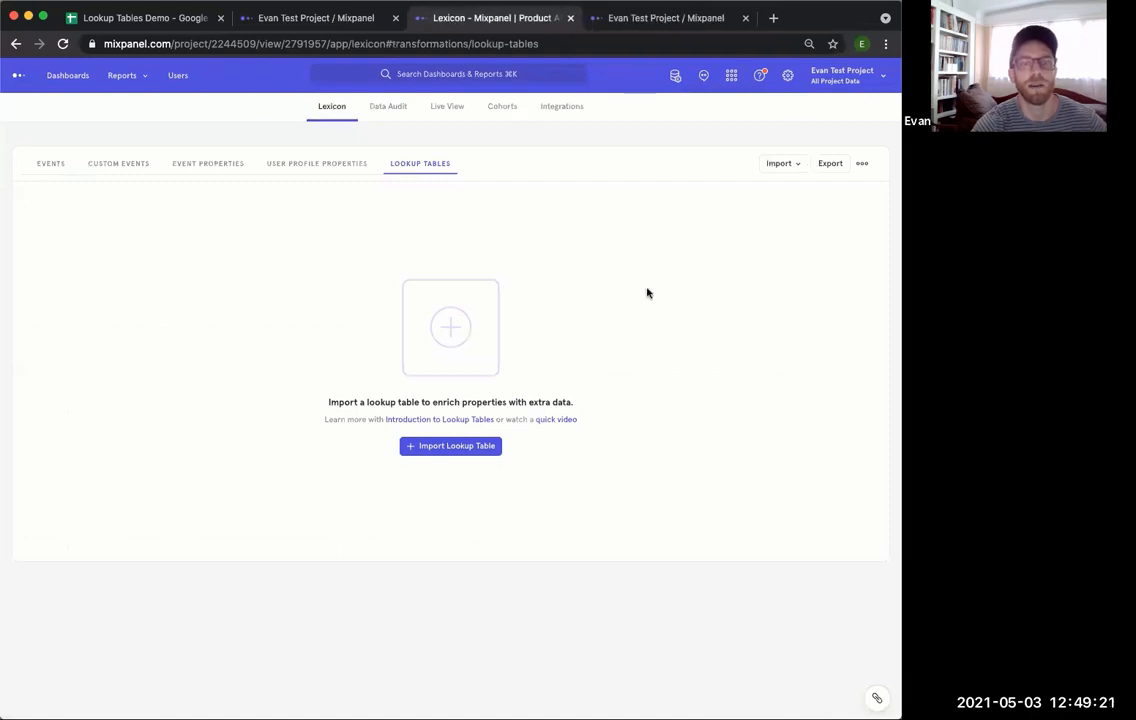
click(49, 166)
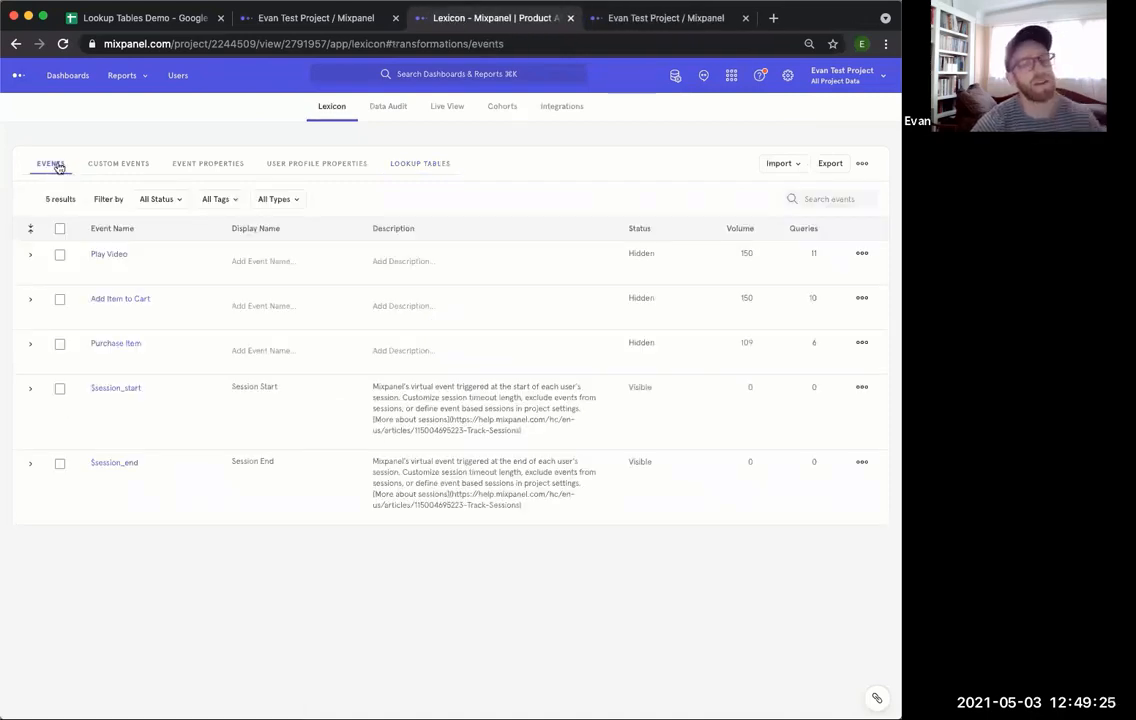
click(411, 167)
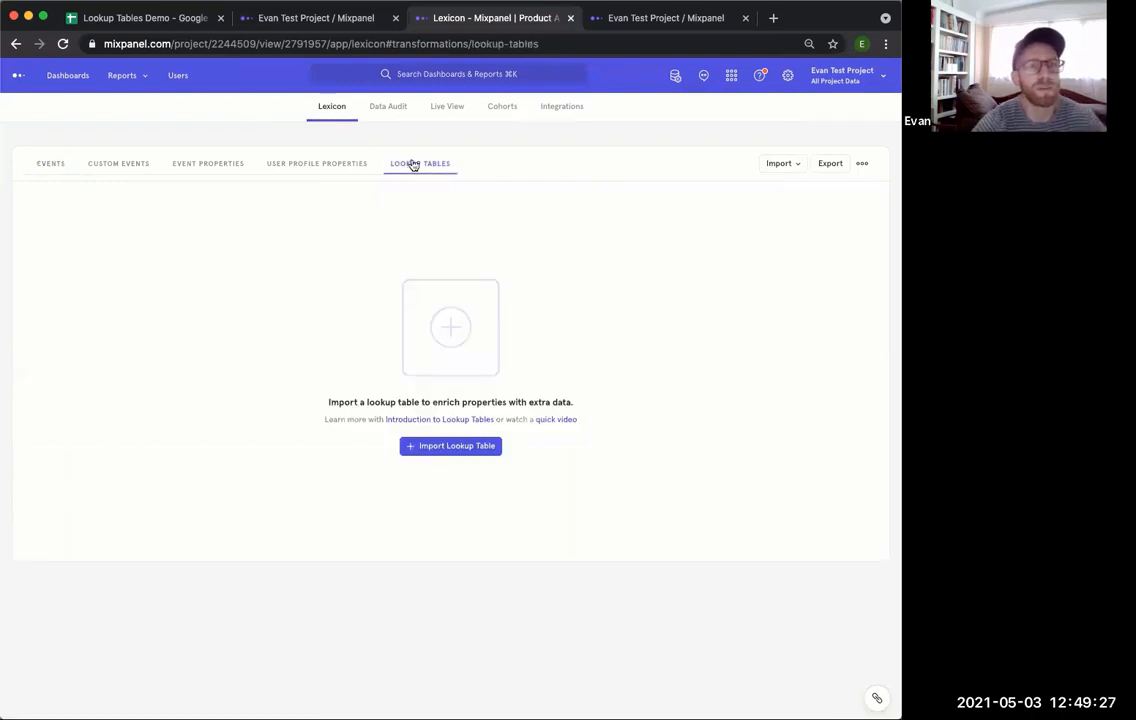
Load "Lookup Tables Demo - Video IDs.csv" into a new lookup table import and review the Video ID values in the Google Sheets source
click(483, 445)
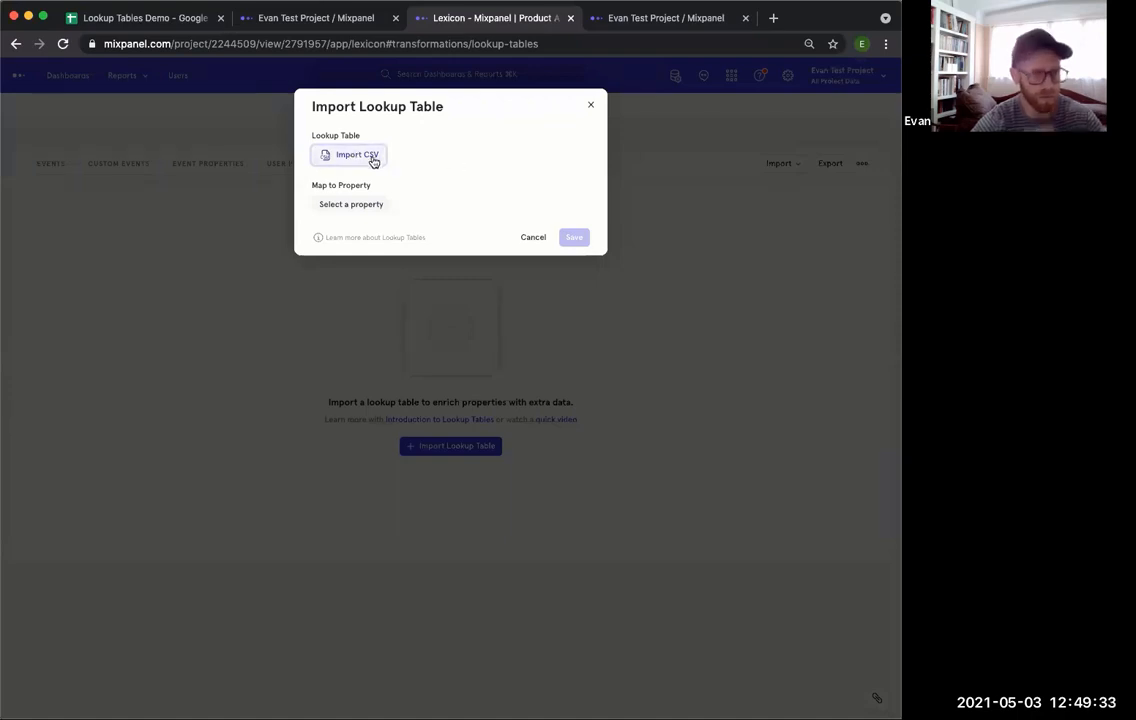
click(700, 369)
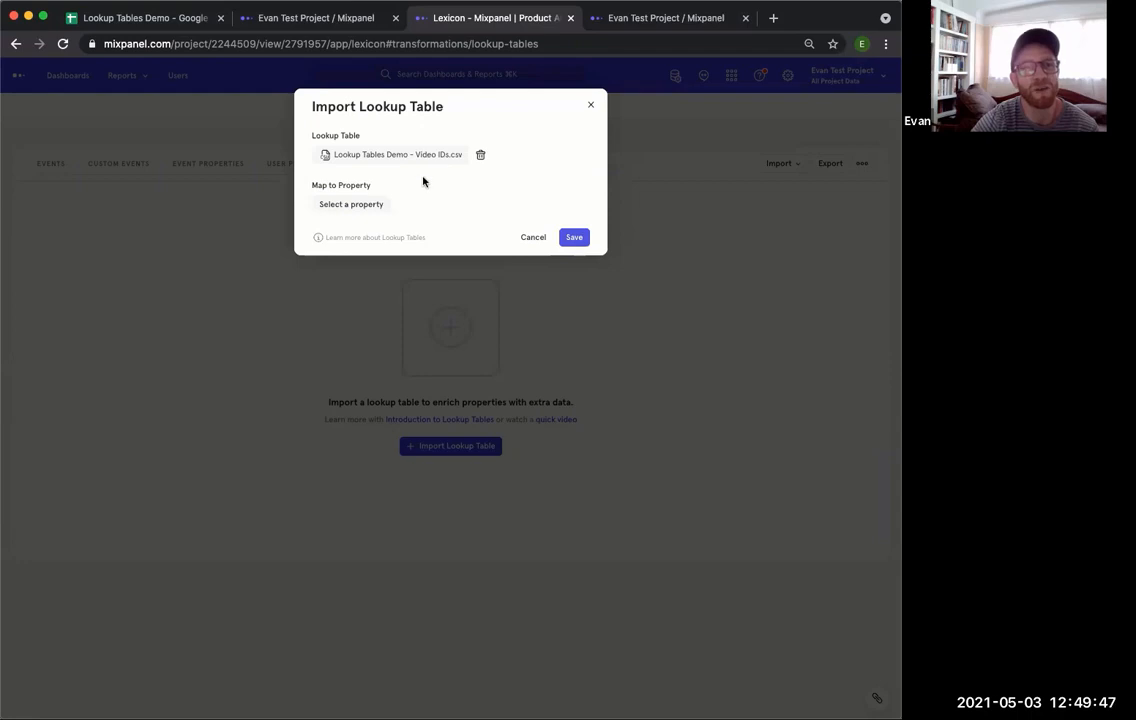
click(165, 18)
drag(84, 191, 84, 470)
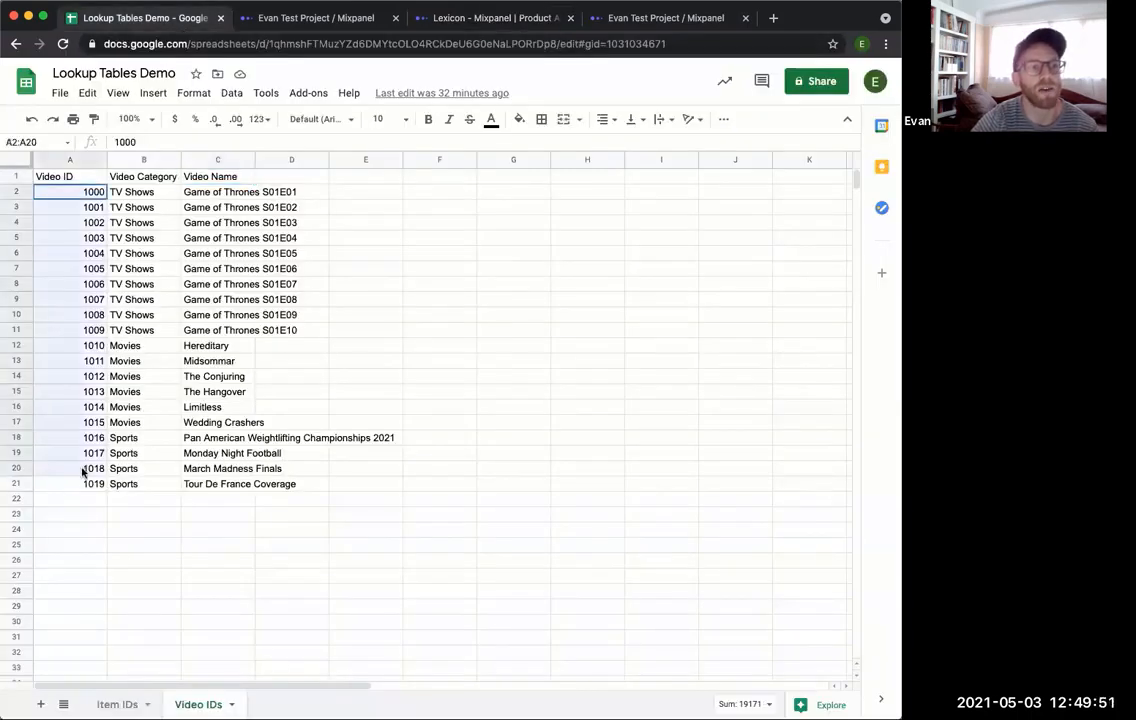
Back in Mixpanel, map the lookup table to the Video ID property and save it, overwriting the existing mapping
click(469, 20)
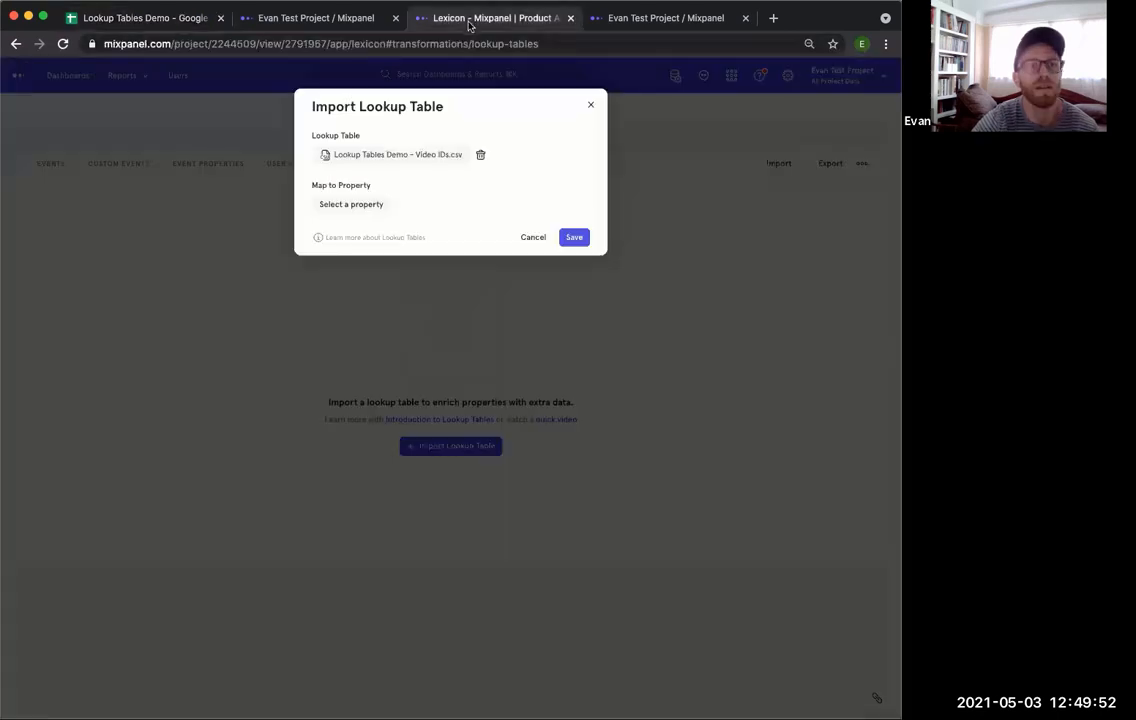
click(350, 204)
click(378, 313)
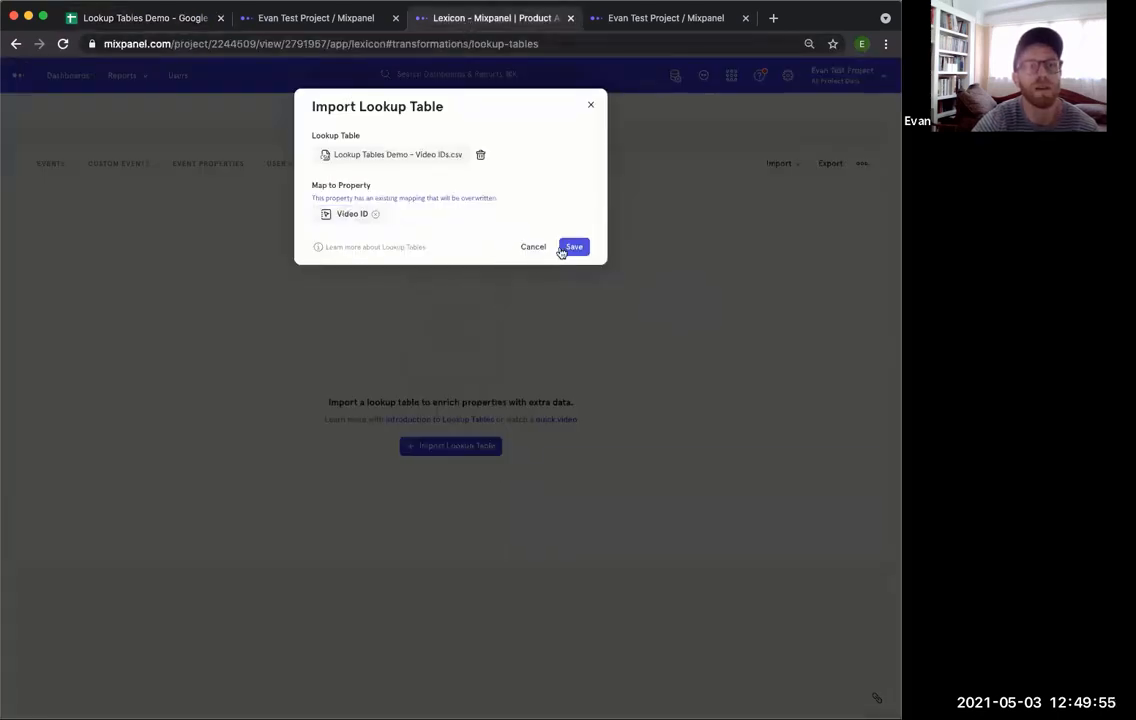
click(574, 246)
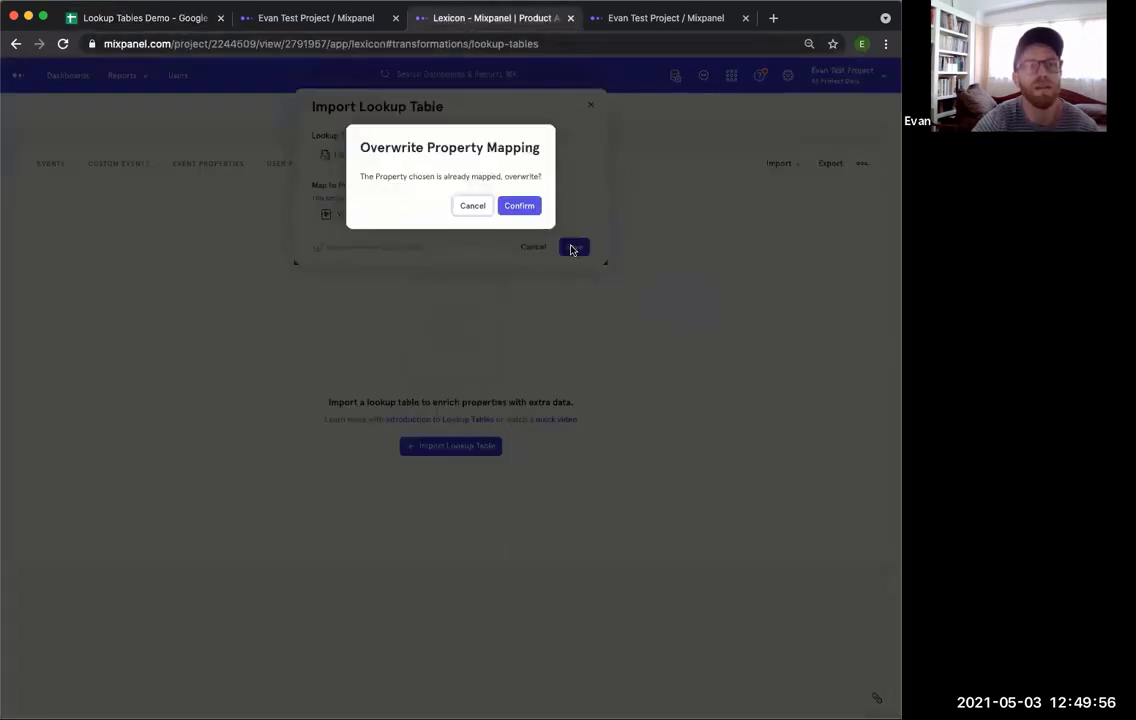
click(530, 208)
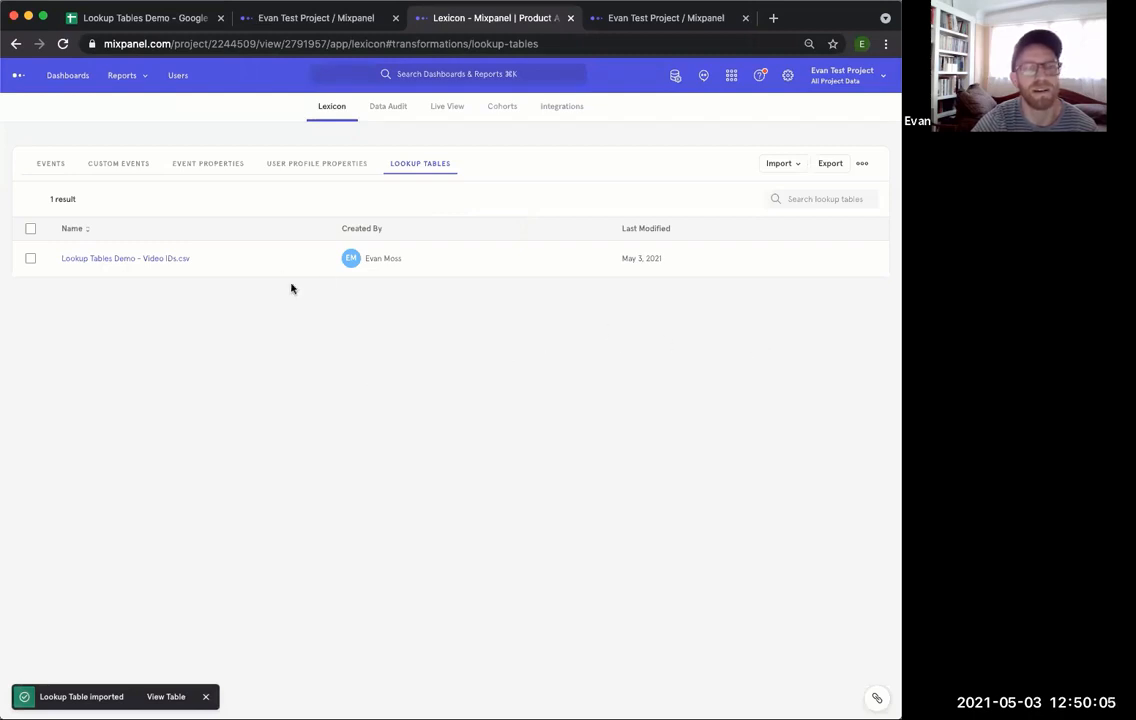
Reload the Play Video Insights report and set its breakdown to the Video Name property under Video ID
click(316, 20)
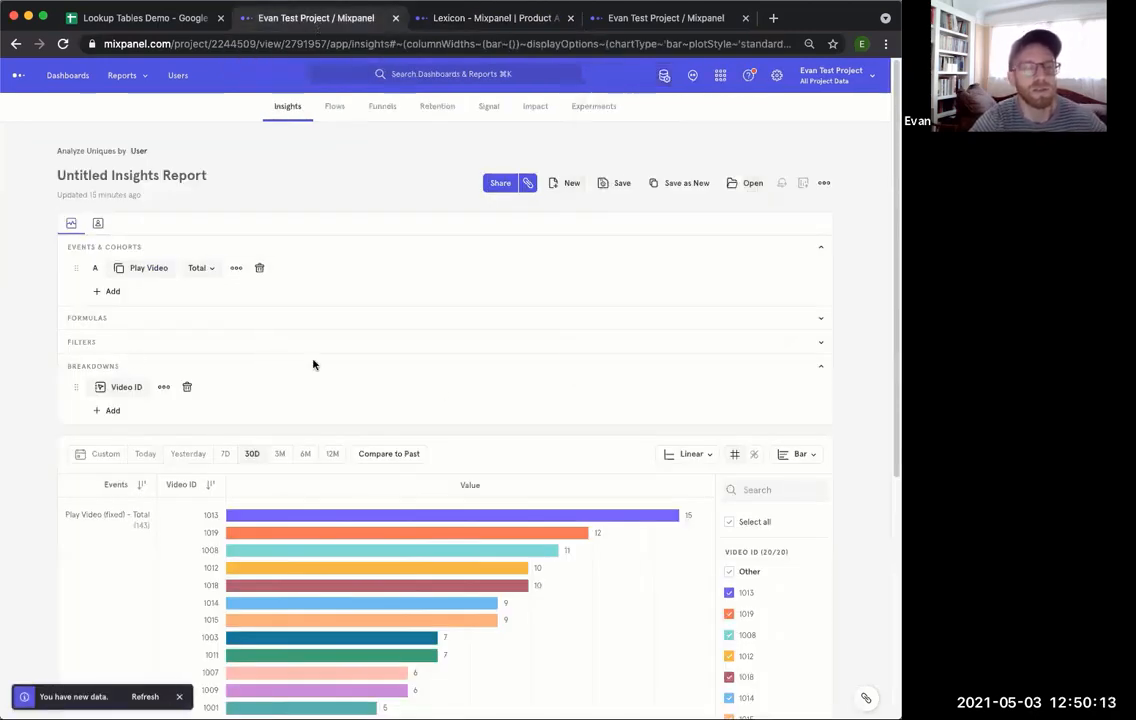
click(62, 43)
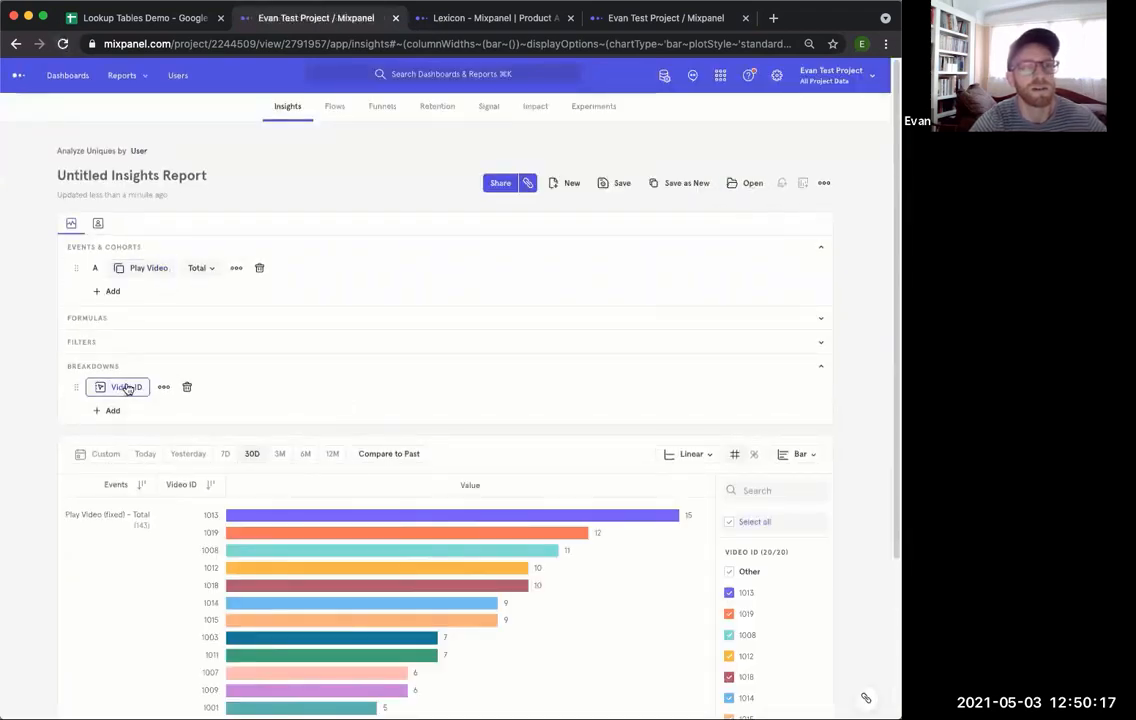
click(124, 387)
mouse_move(134, 489)
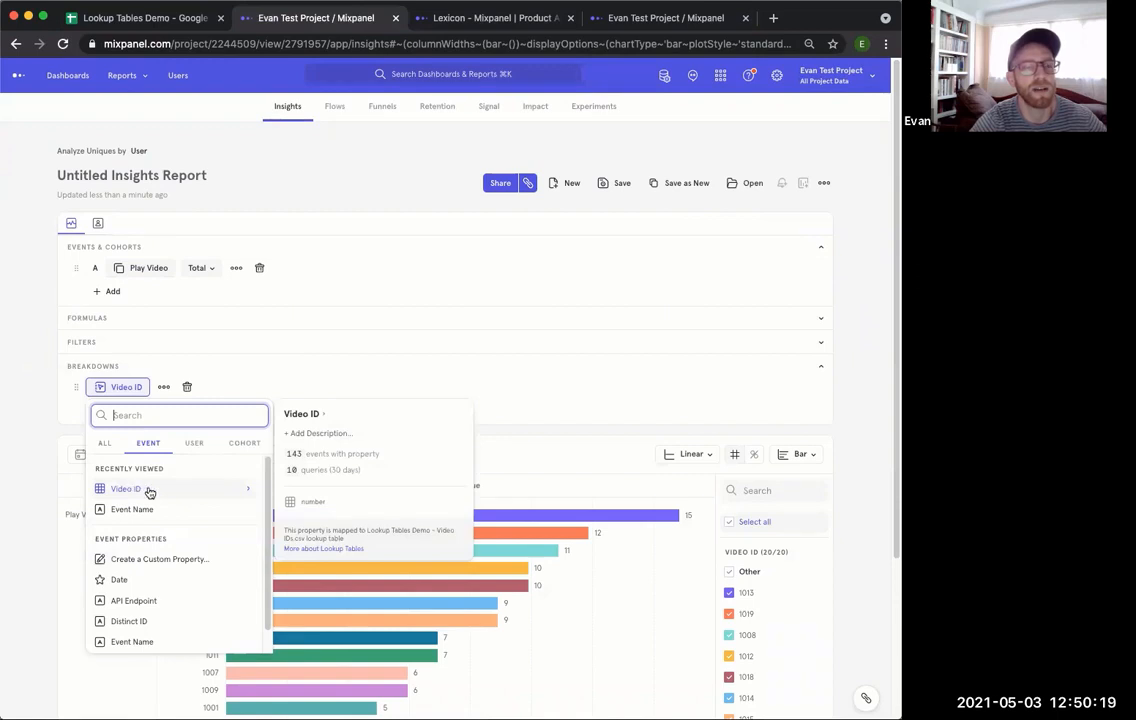
click(228, 494)
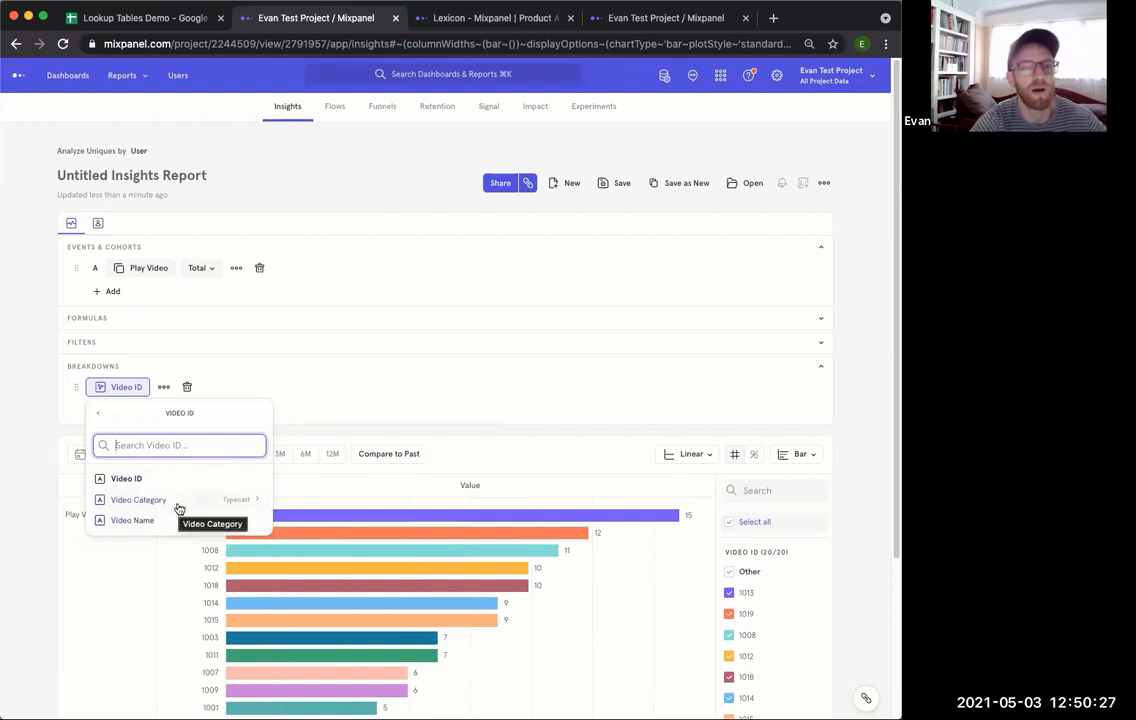
mouse_move(461, 522)
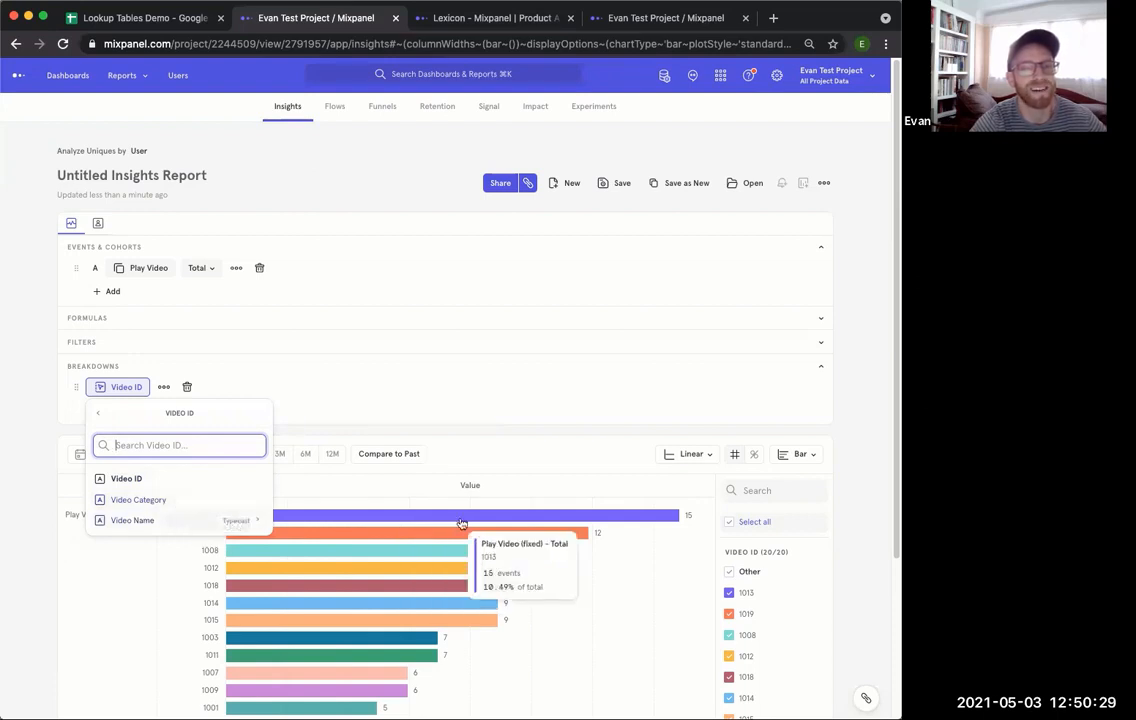
click(155, 521)
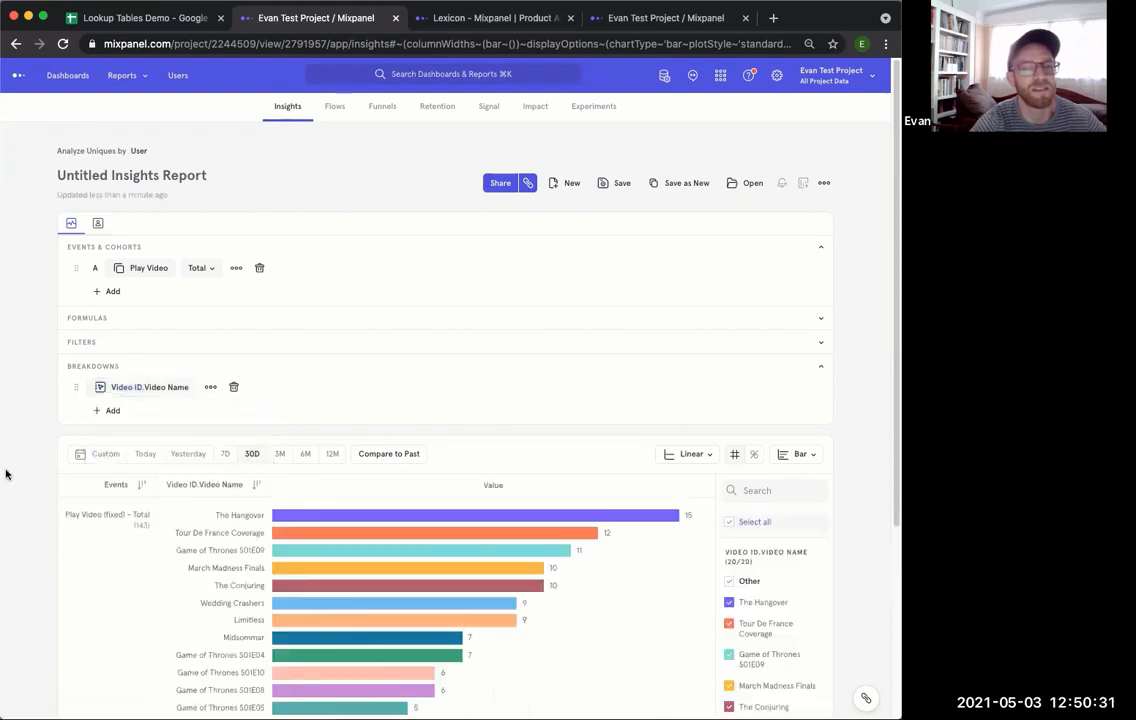
Add a breakdown by Video Category under Video ID and place it above the Video Name breakdown
mouse_move(419, 522)
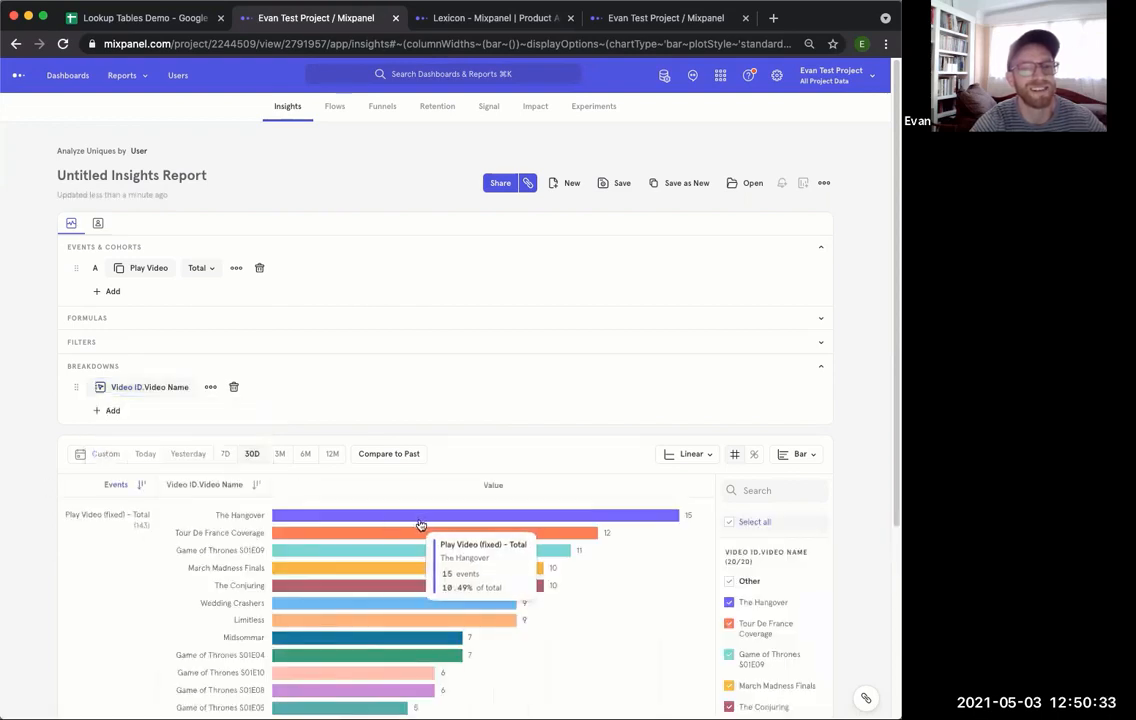
click(112, 411)
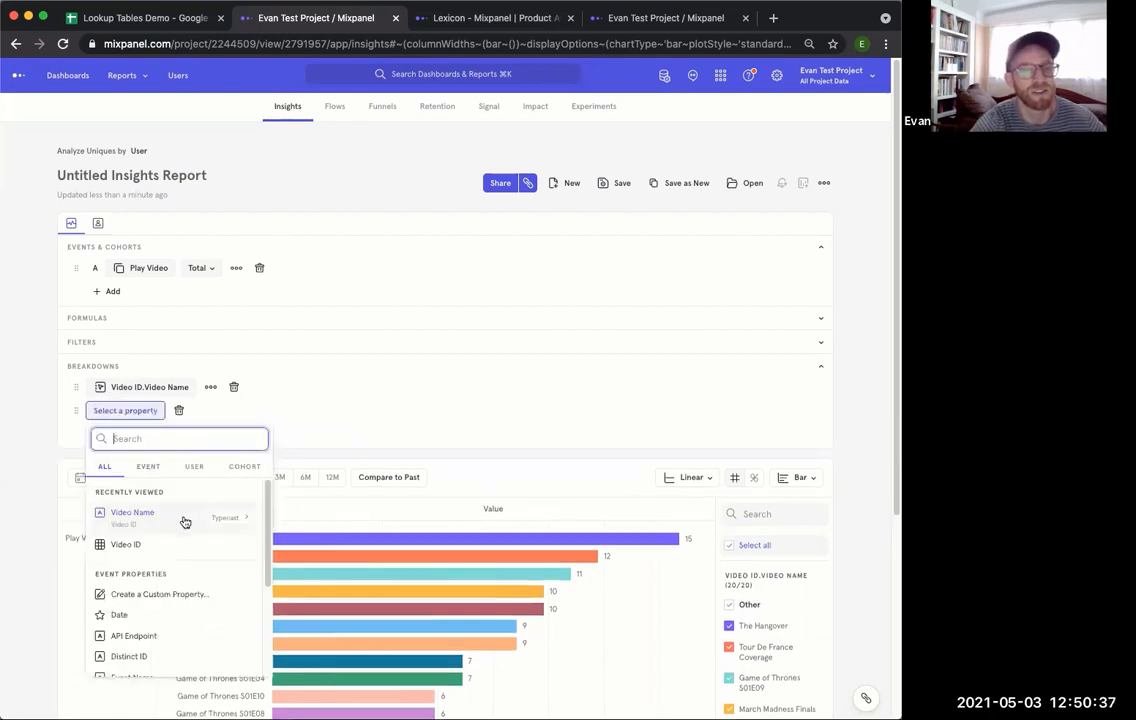
click(185, 545)
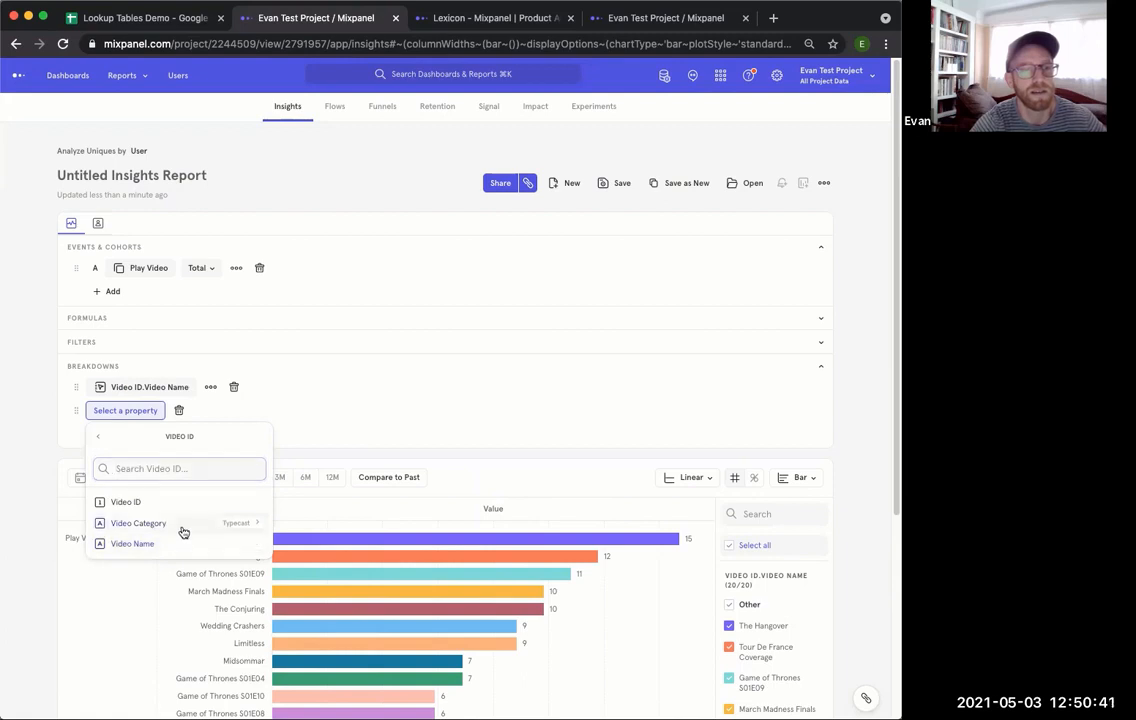
click(183, 530)
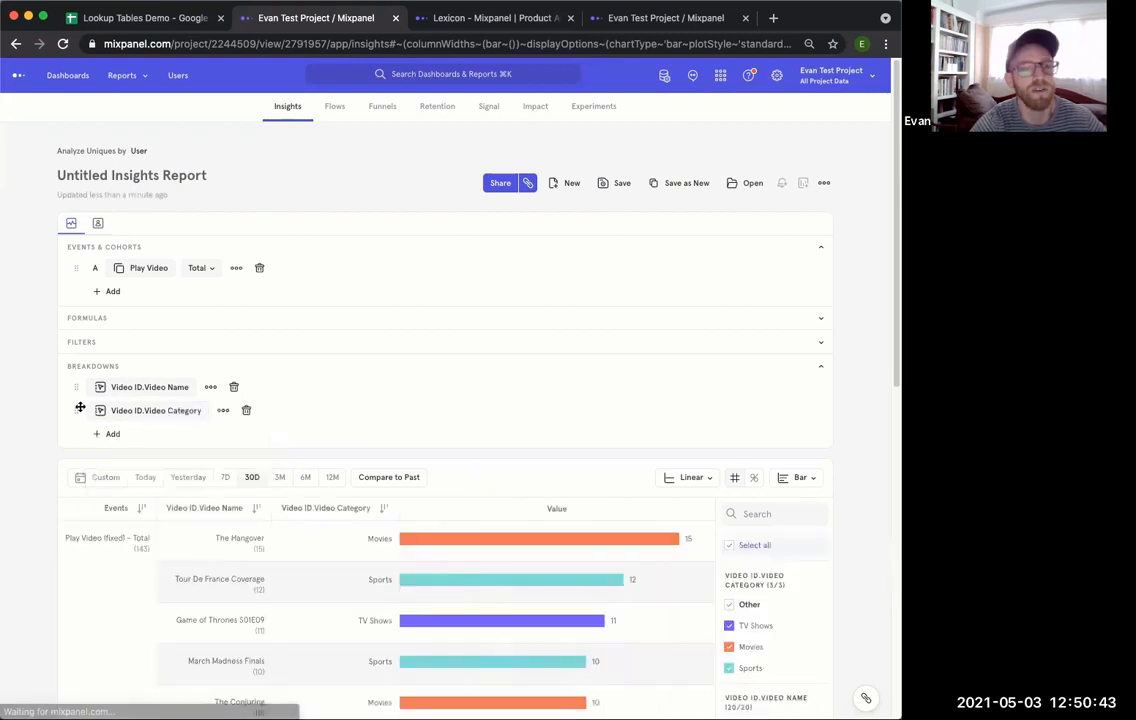
drag(74, 385, 75, 410)
Add Video ID typecast as String as another breakdown, move it to the top of the breakdown order, and review the resulting rows
click(110, 434)
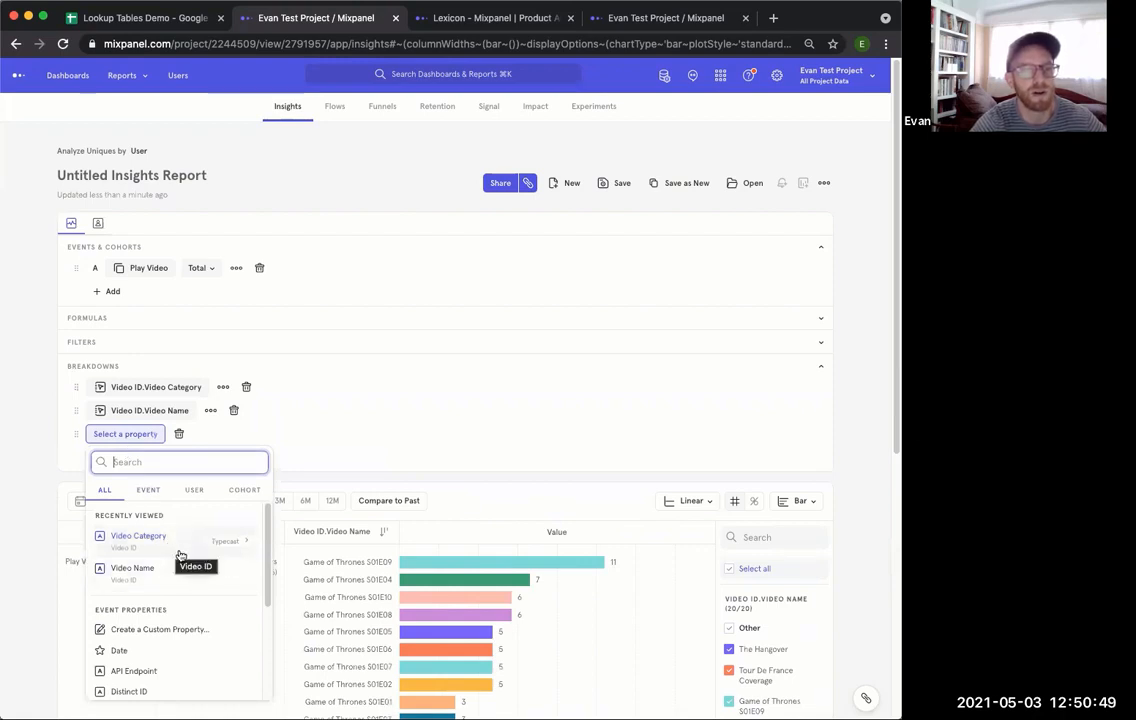
scroll(180, 550, down, 1)
scroll(180, 565, down, 5)
click(162, 567)
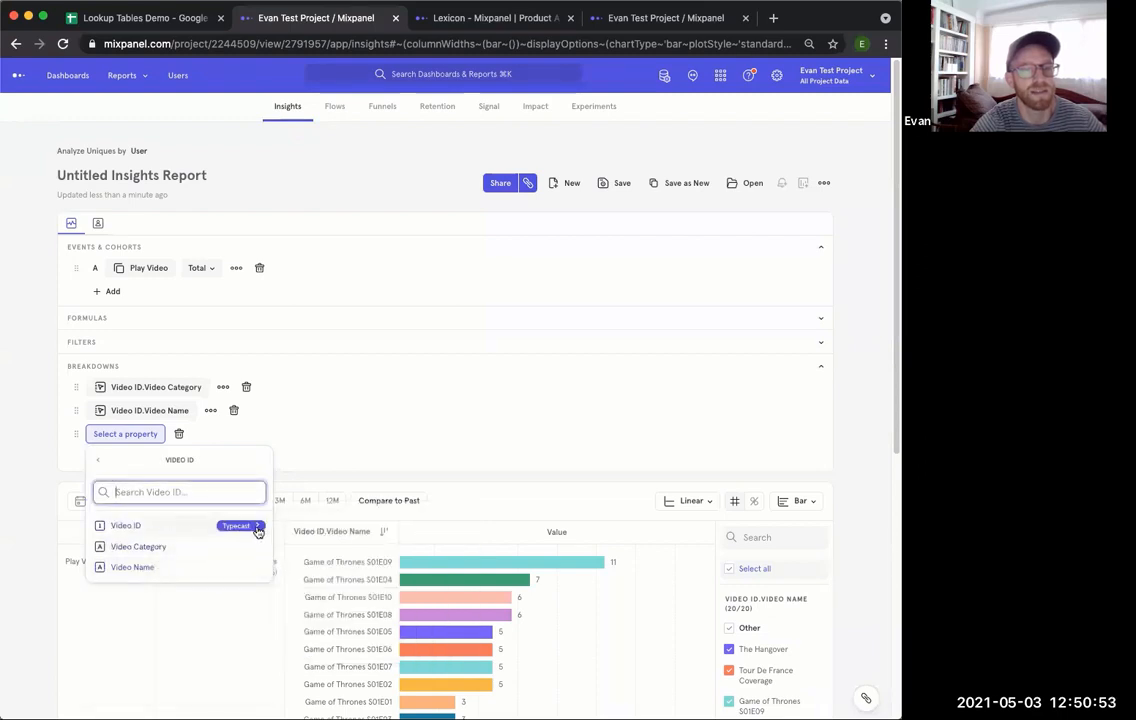
click(258, 532)
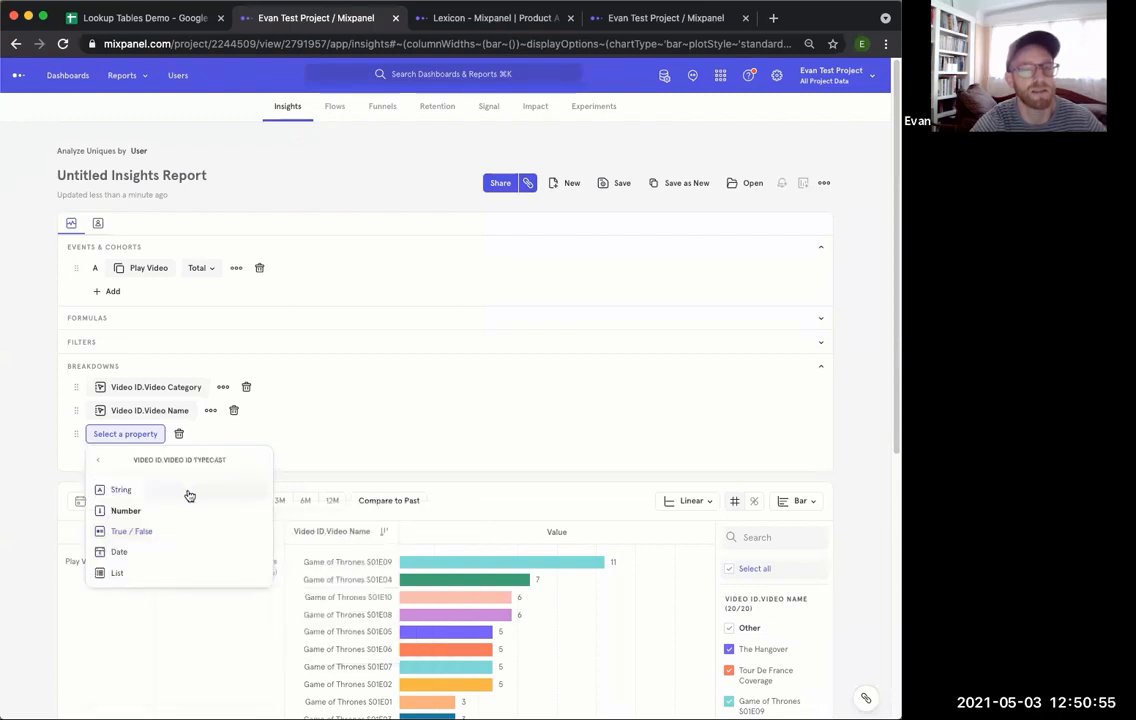
click(188, 494)
drag(76, 434, 74, 385)
scroll(8, 494, down, 1)
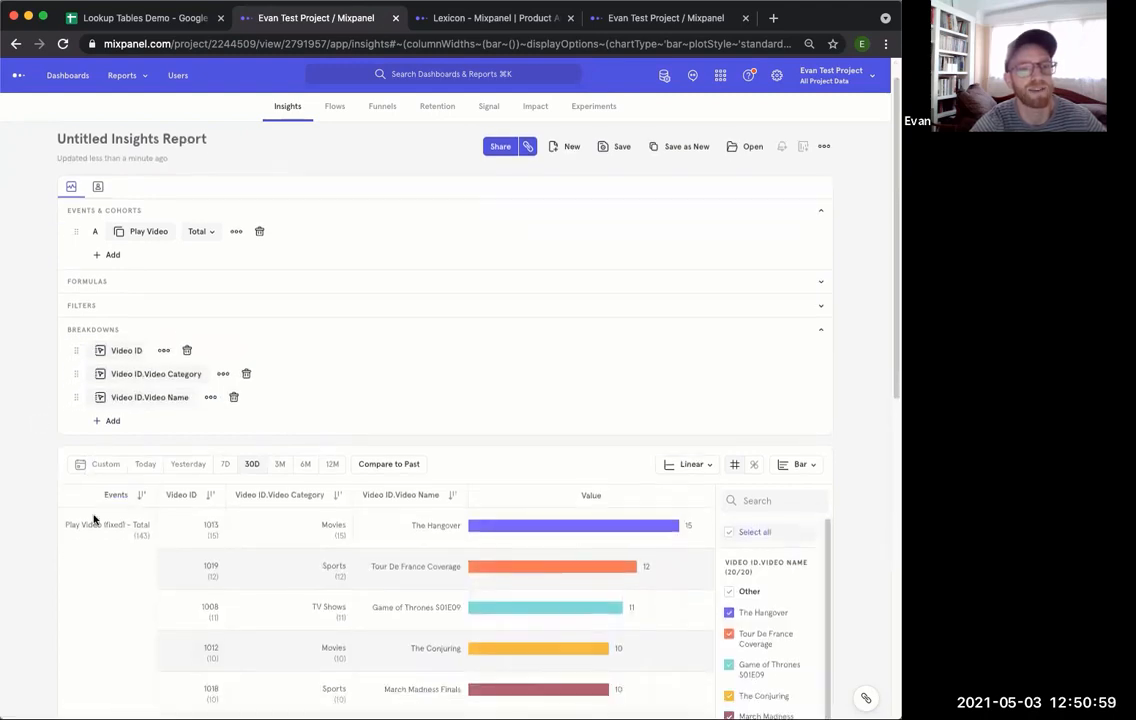
scroll(122, 517, down, 5)
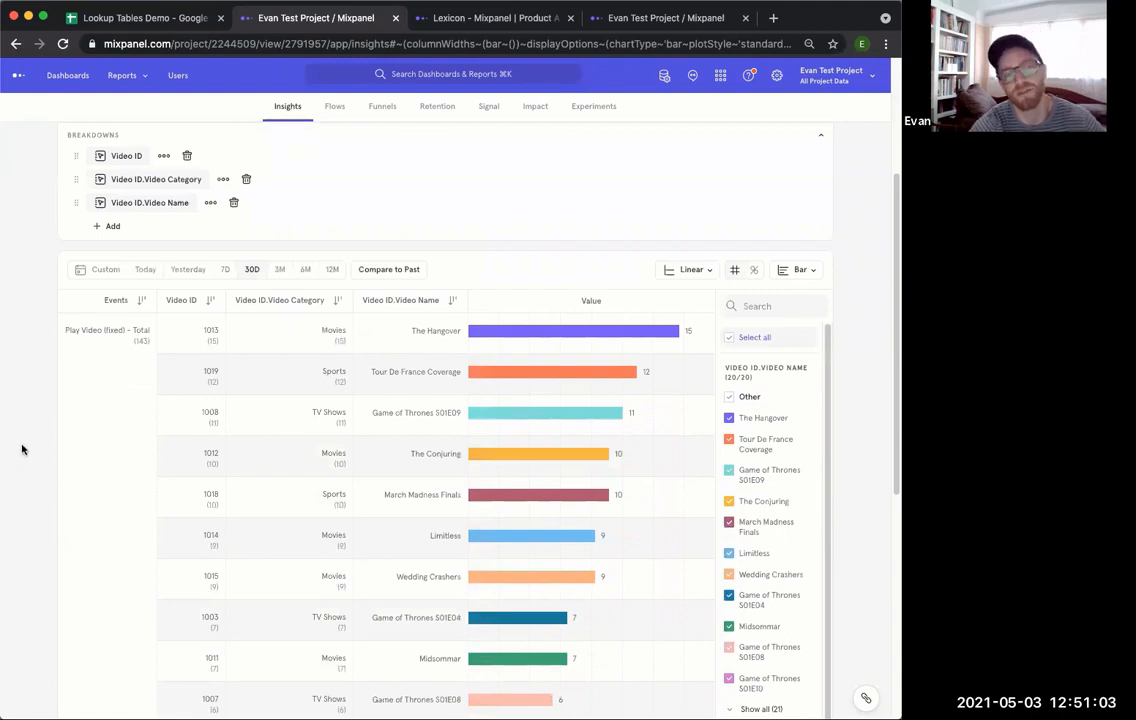
scroll(22, 454, up, 6)
scroll(24, 457, down, 3)
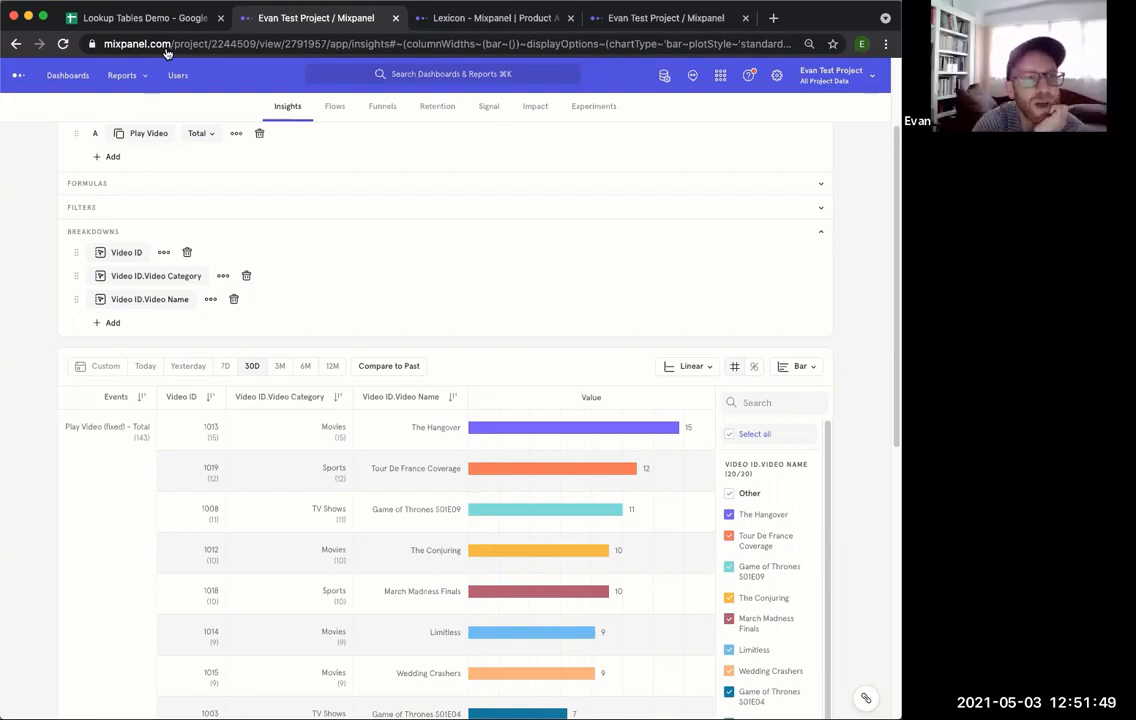
Check the Item IDs sheet in the Lookup Tables Demo spreadsheet in Google Sheets, and return to the Mixpanel Insights report
click(150, 18)
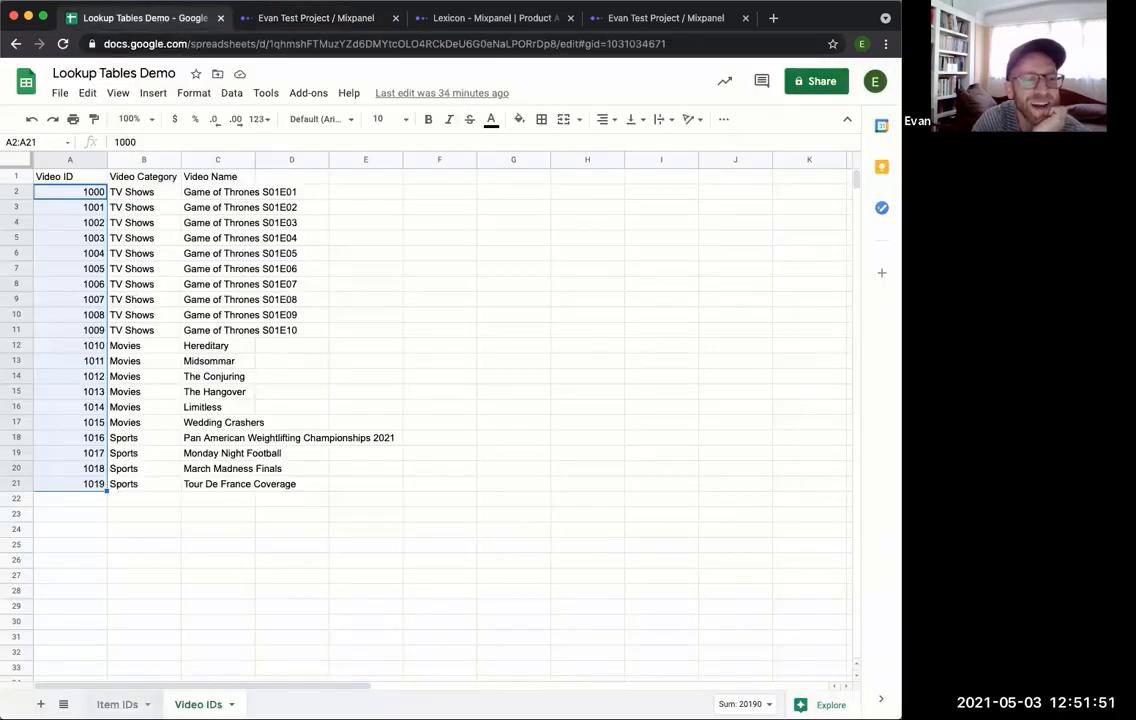
click(117, 704)
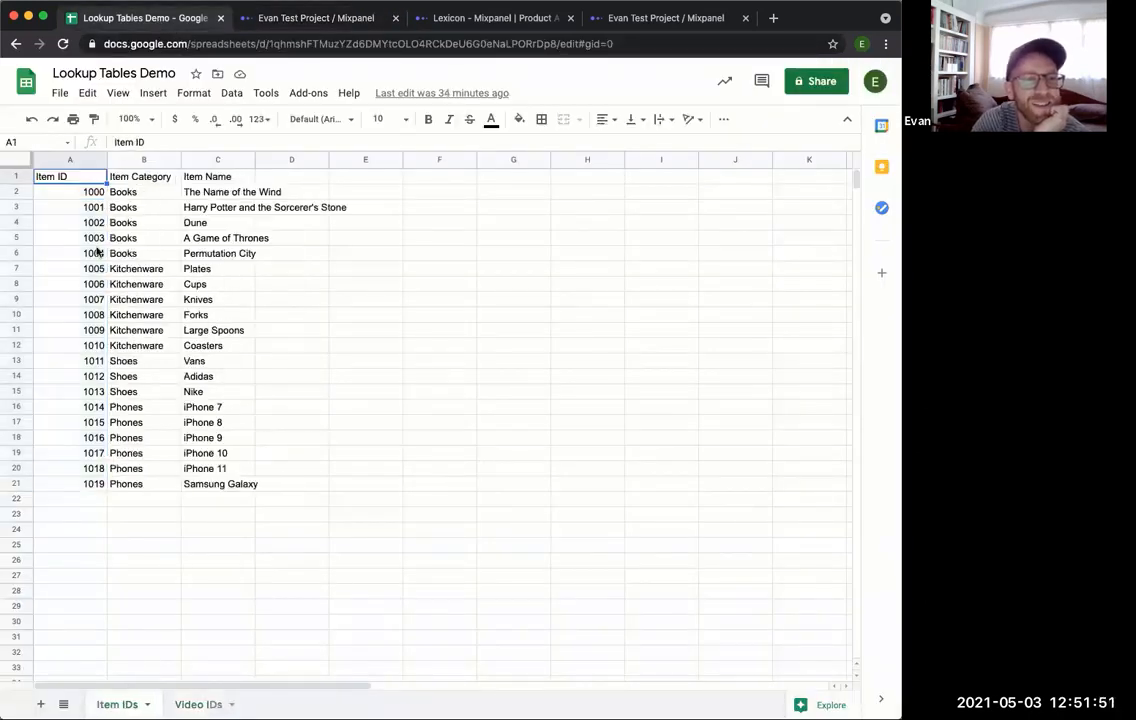
click(340, 18)
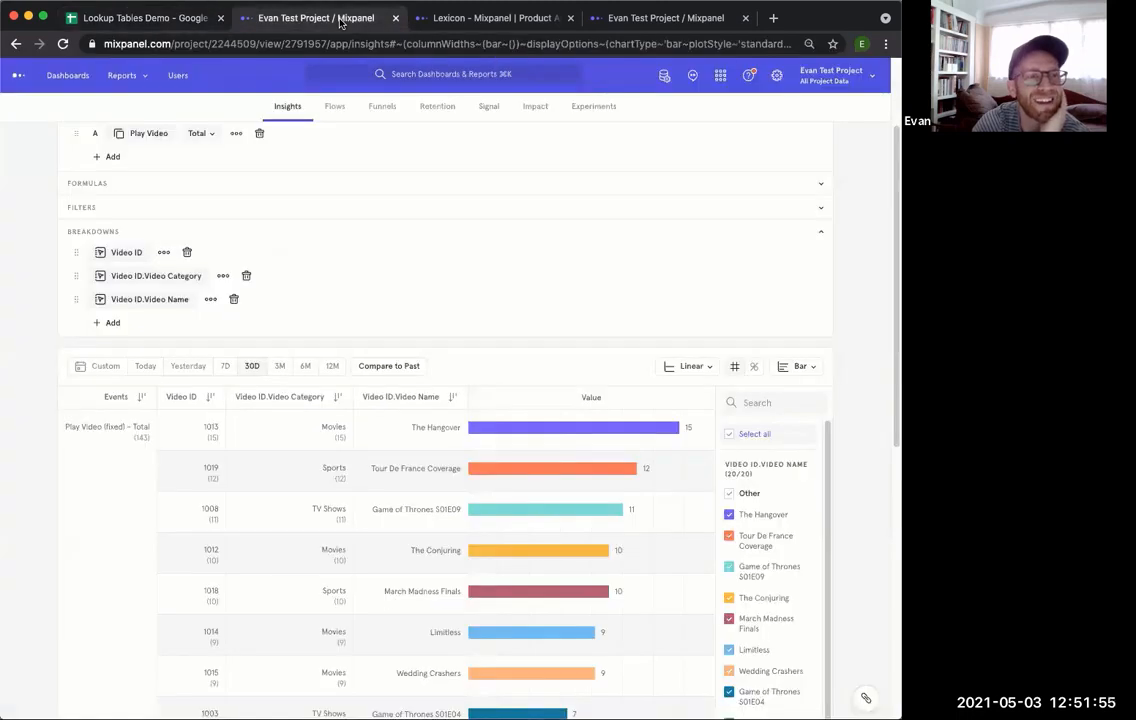
scroll(3, 306, up, 3)
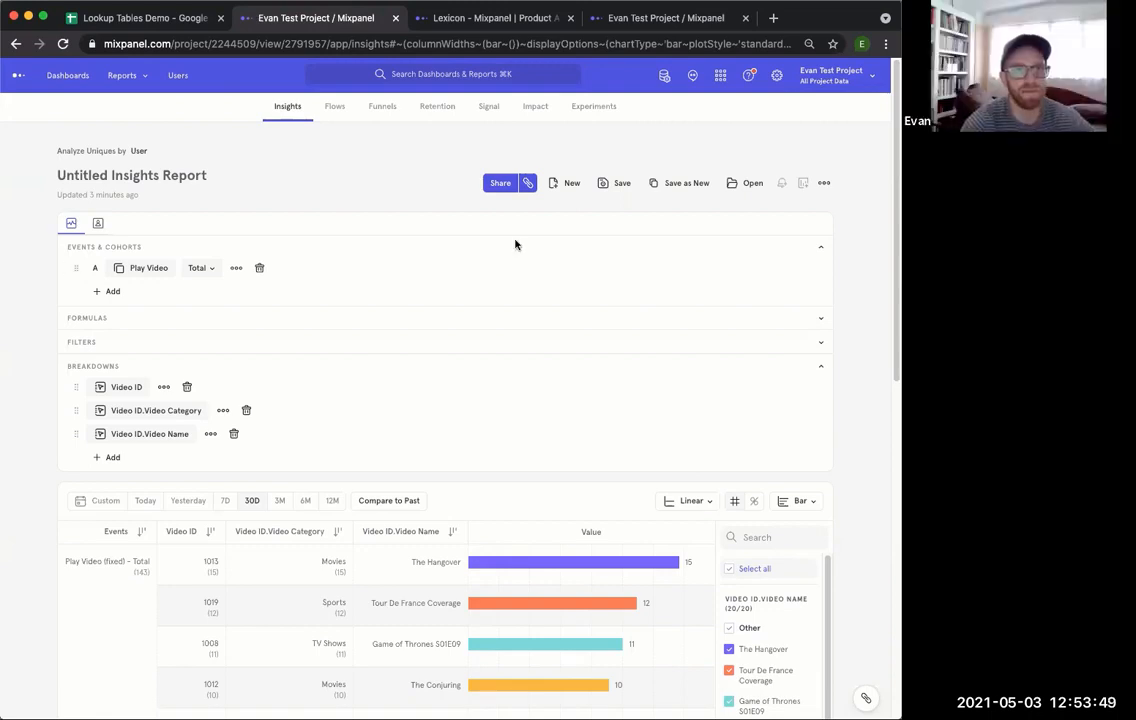
Try to import another lookup table CSV in Lexicon, cancel the import, and reload the page
click(510, 20)
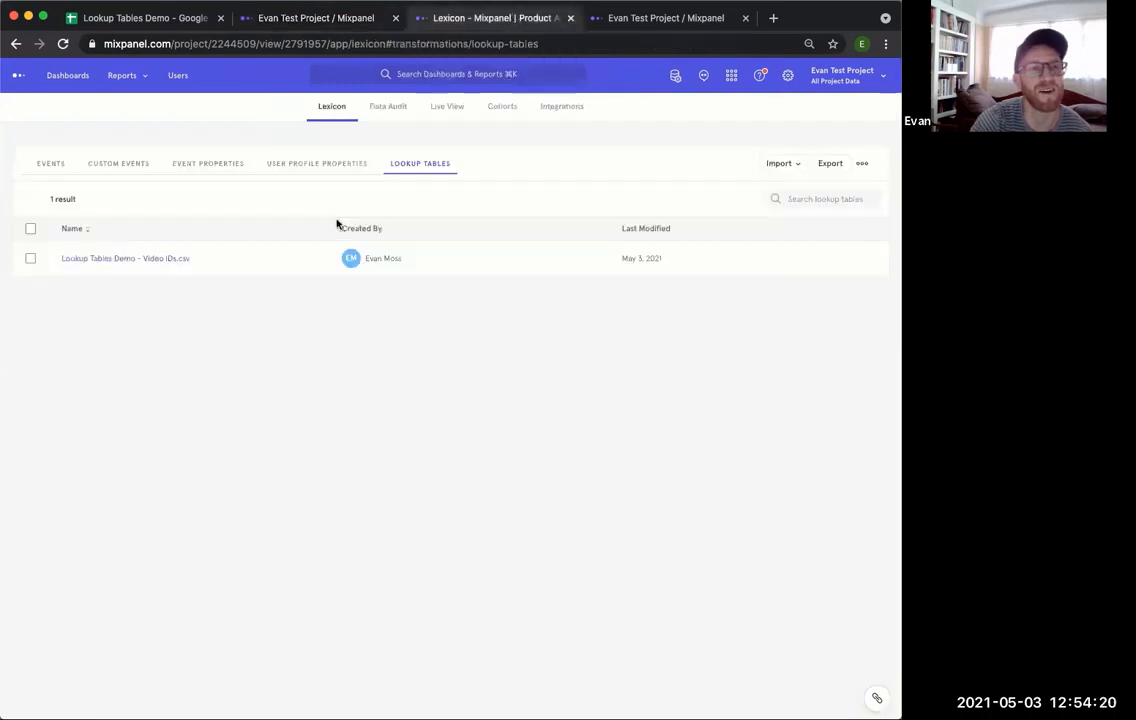
click(779, 164)
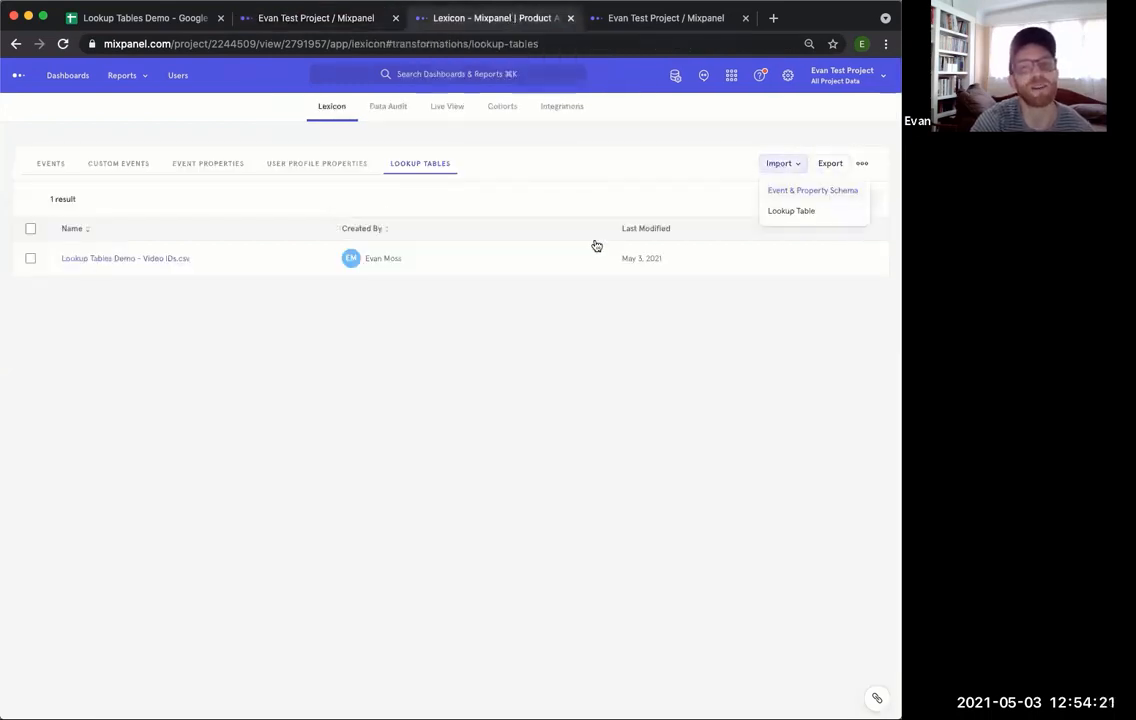
click(790, 211)
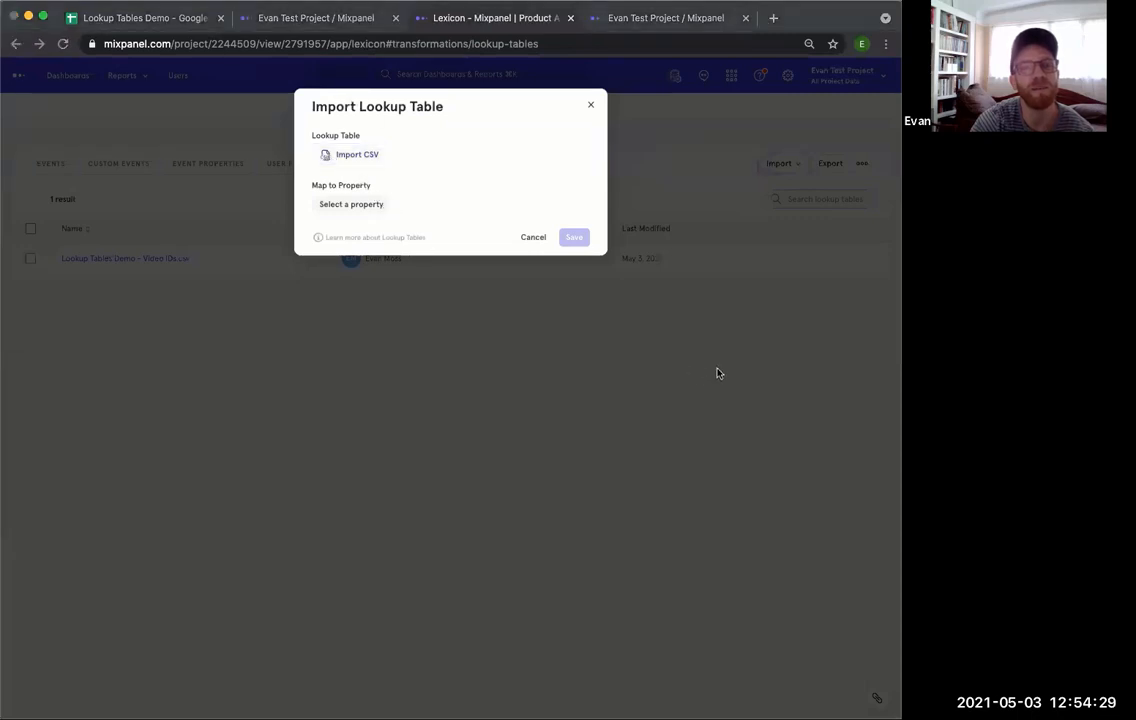
key(Return)
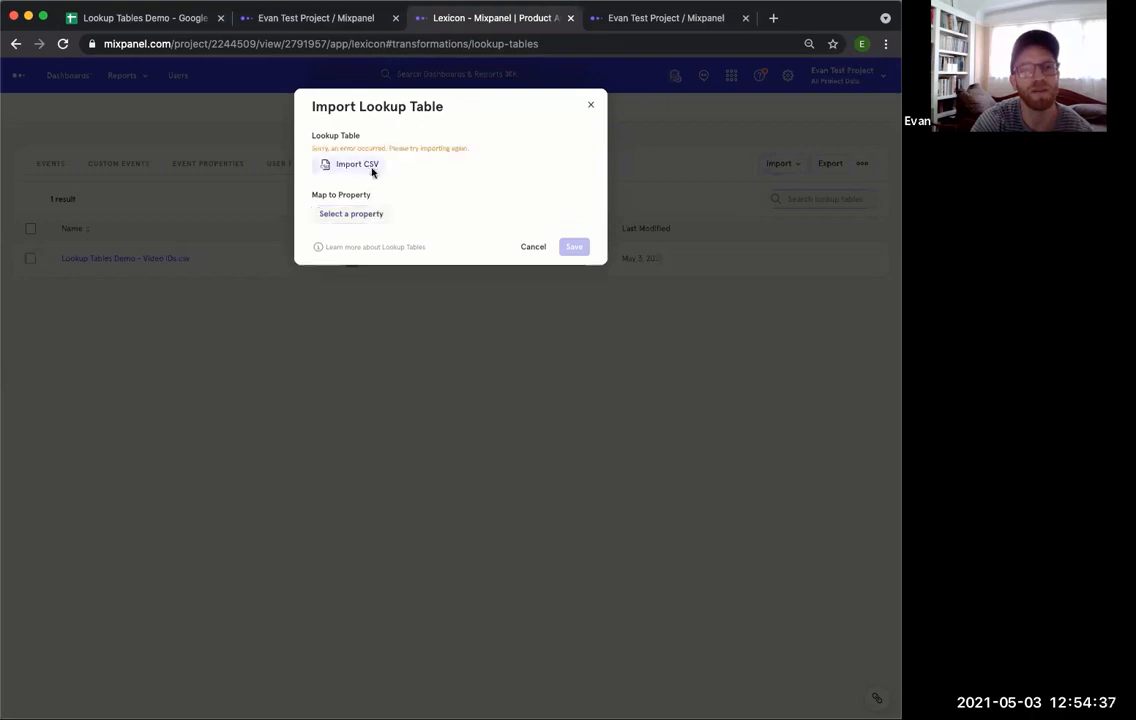
click(535, 246)
click(62, 43)
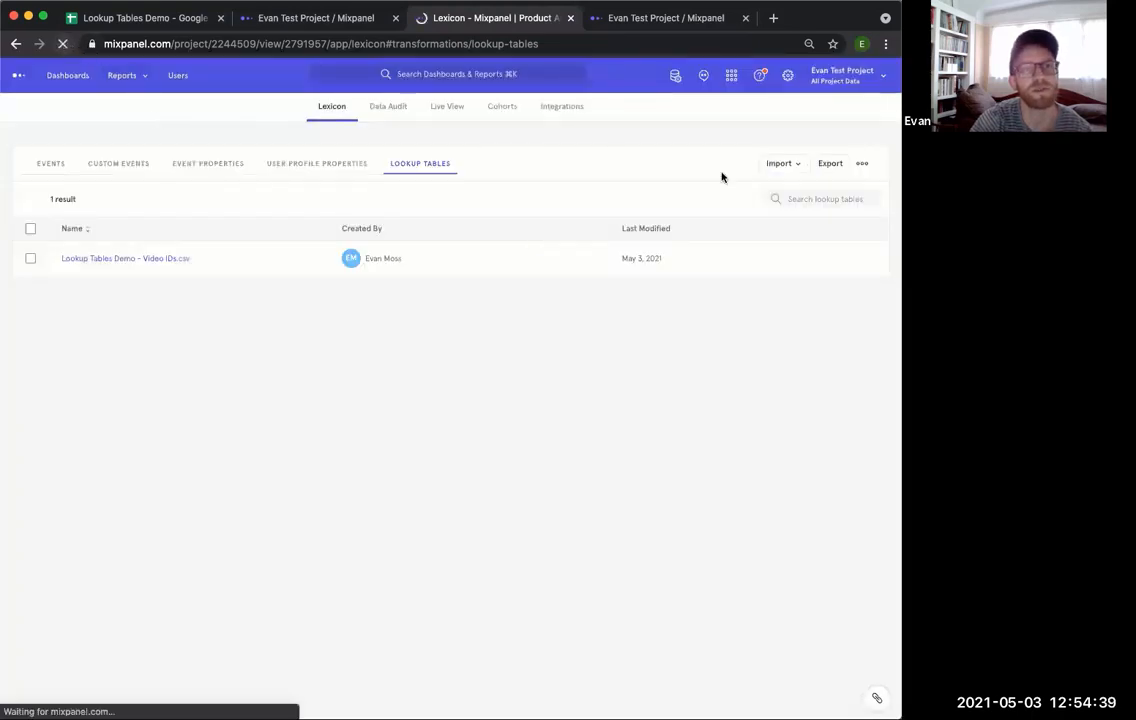
Import "Lookup Tables Demo - Item IDs.csv" as a lookup table, map it to the Item ID property, and save it
click(772, 165)
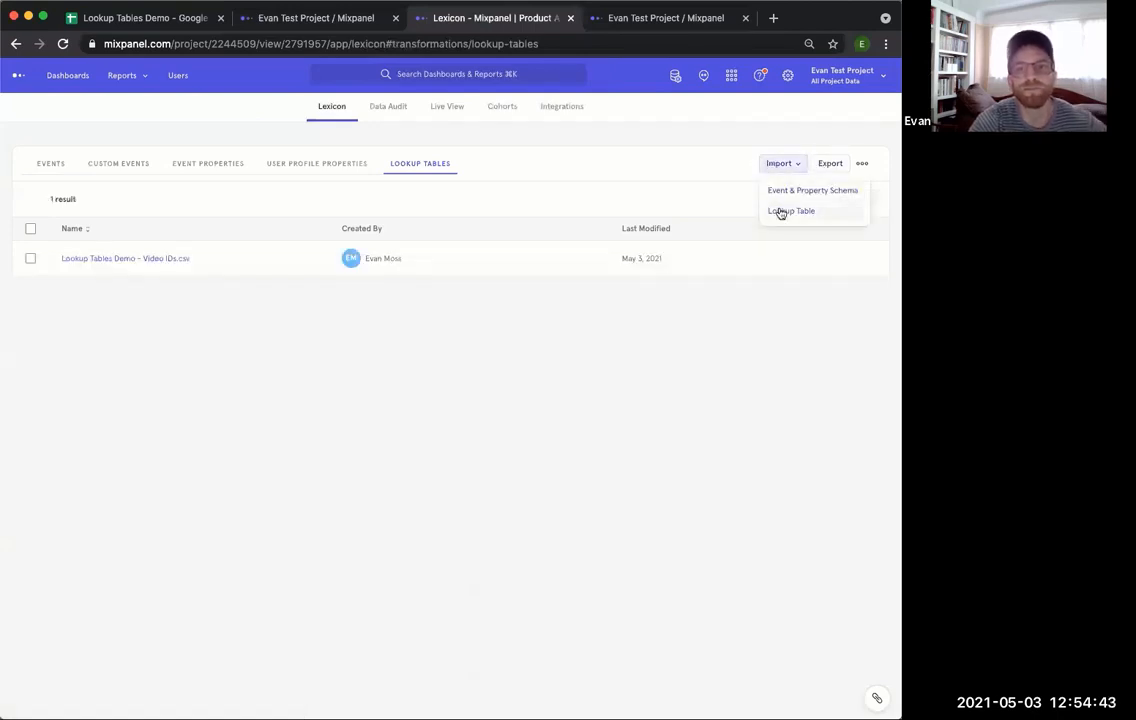
click(778, 211)
click(340, 150)
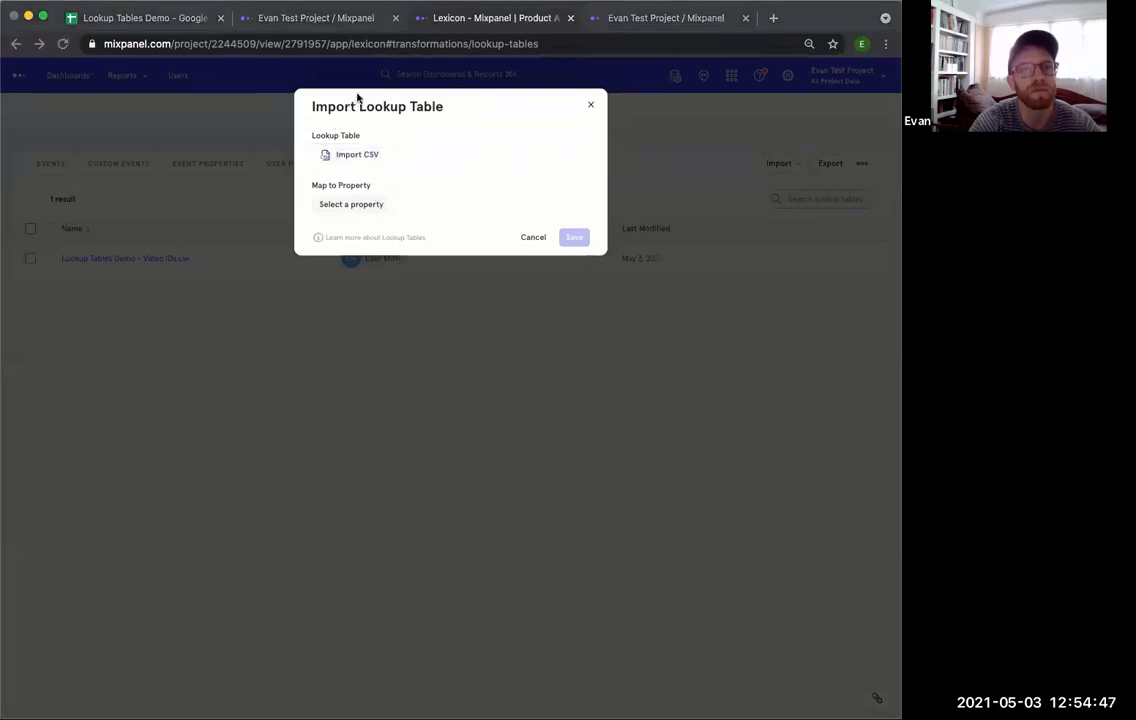
double_click(421, 252)
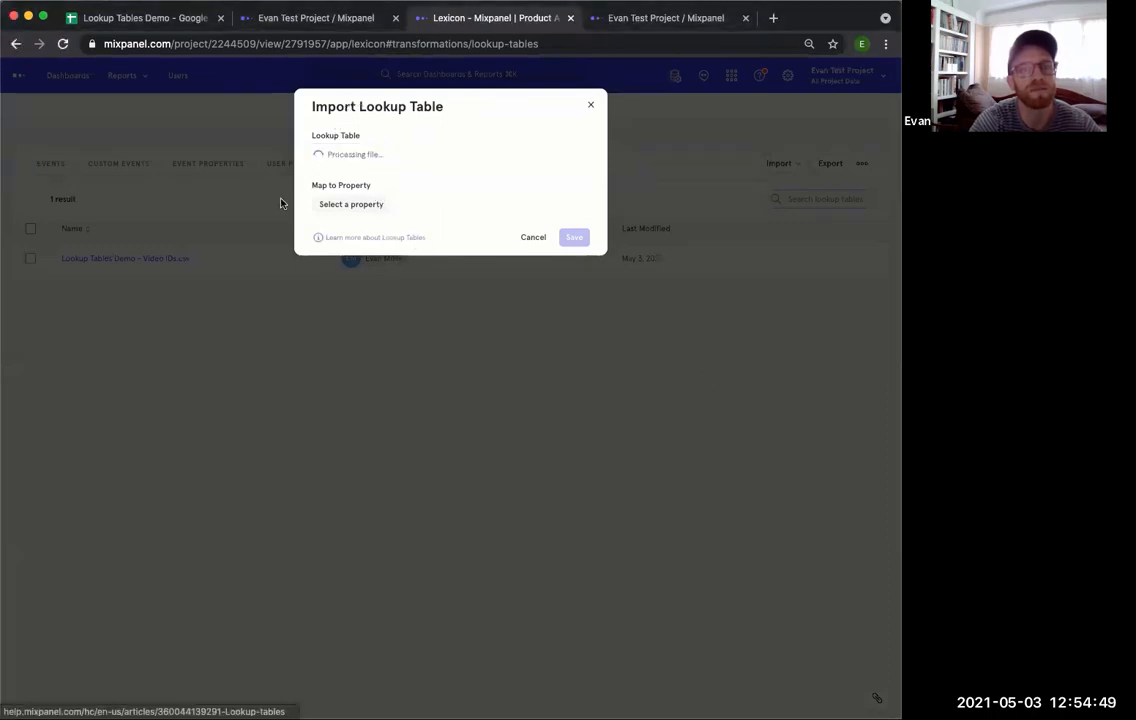
click(370, 212)
click(373, 328)
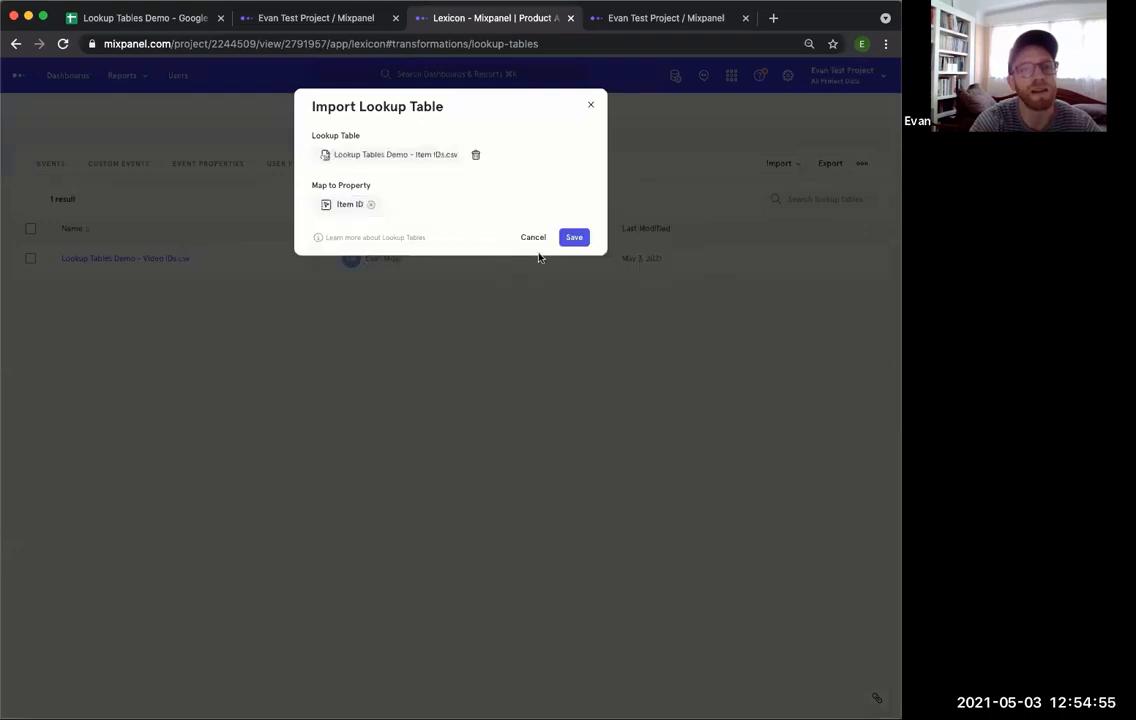
click(571, 239)
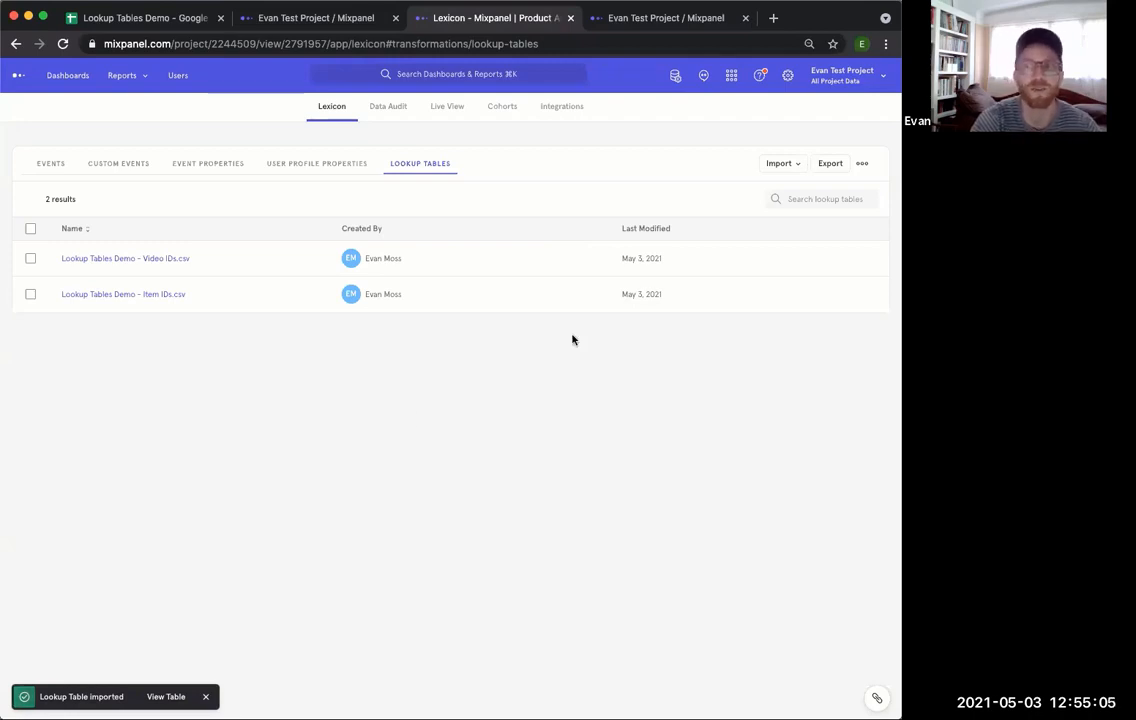
Bring up the Funnels report for Add Item to Cart and Purchase Item, placing its browser tab before the Insights report's
click(286, 20)
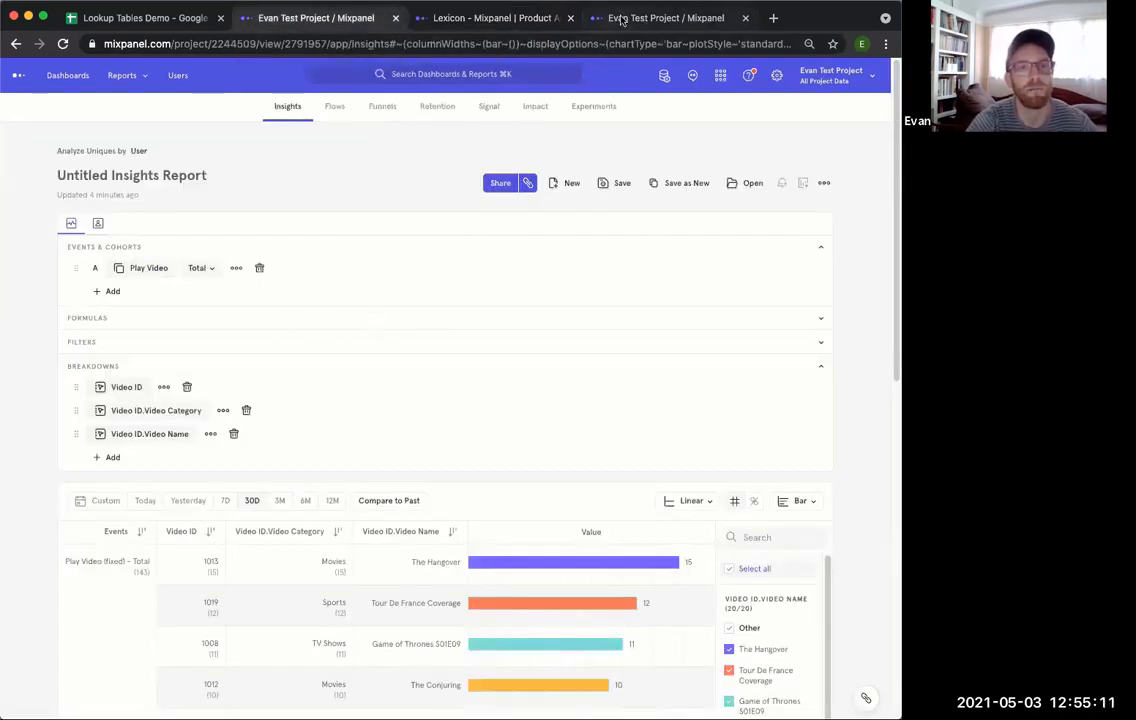
drag(650, 18, 323, 30)
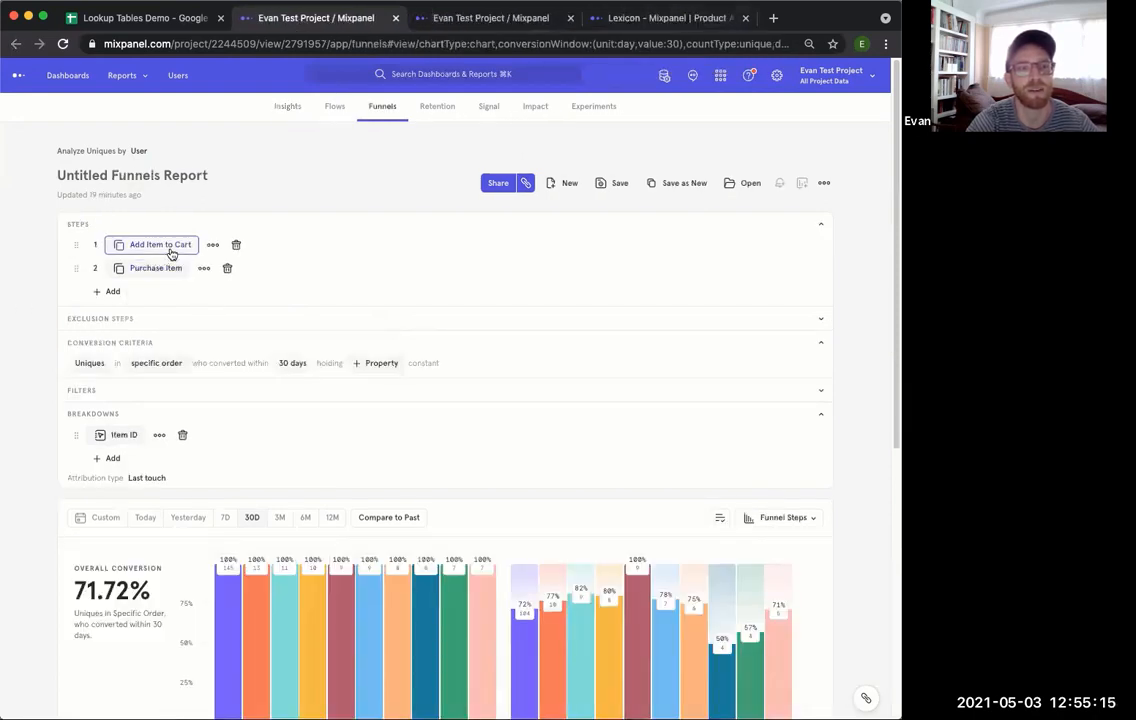
mouse_move(176, 250)
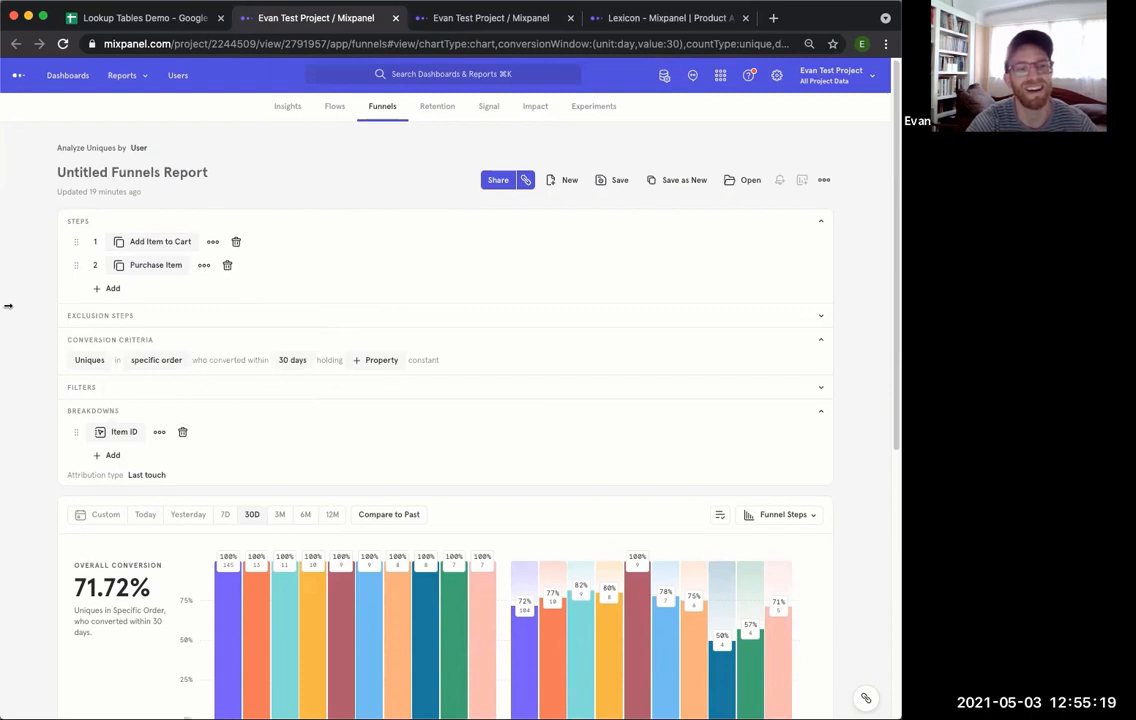
Examine the funnel's Item ID breakdown, comparing the conversion rates of individual items such as 1012 and 1007
scroll(53, 325, down, 2)
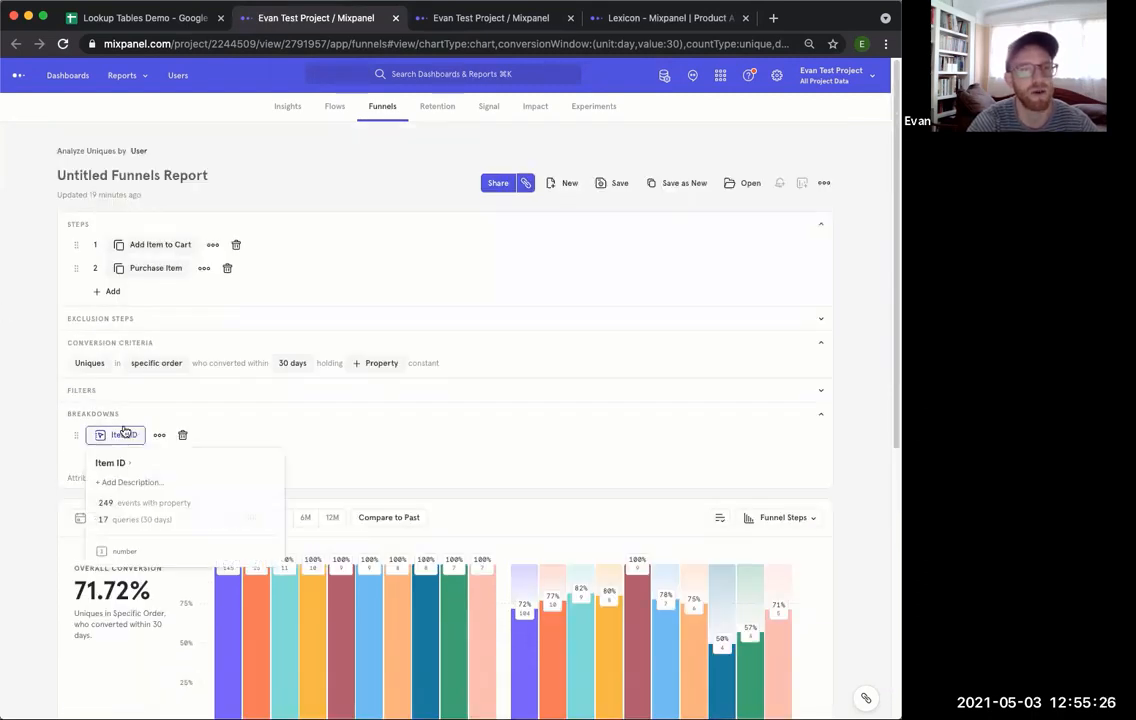
scroll(8, 411, down, 3)
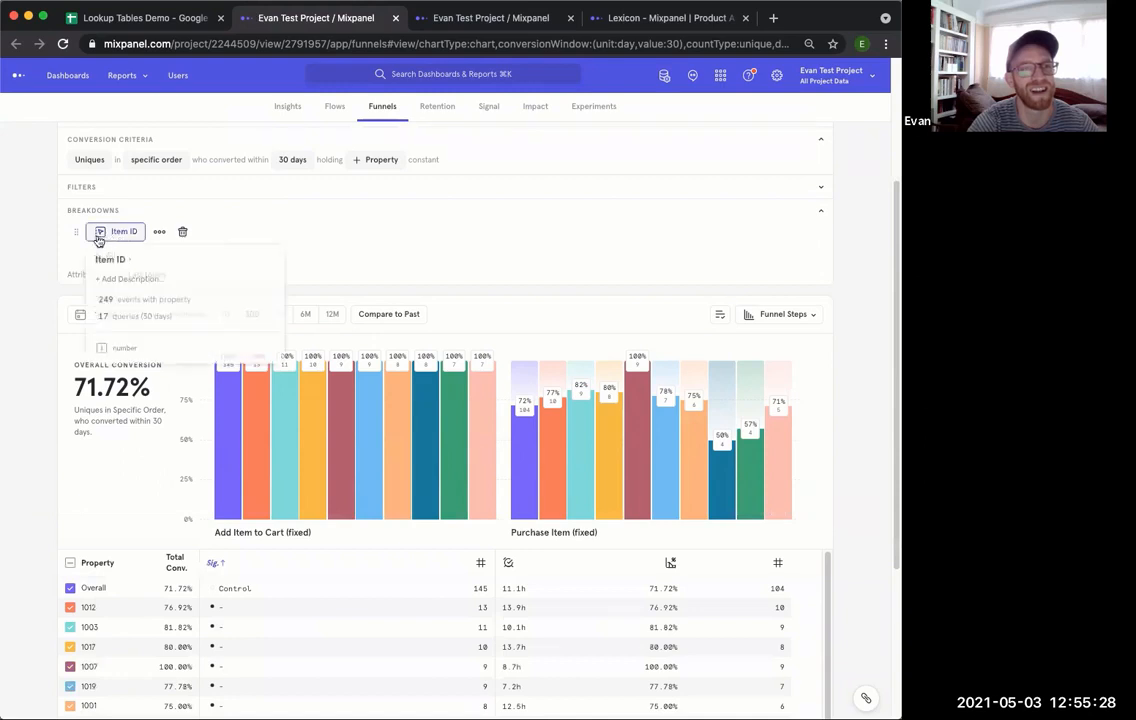
scroll(10, 402, down, 3)
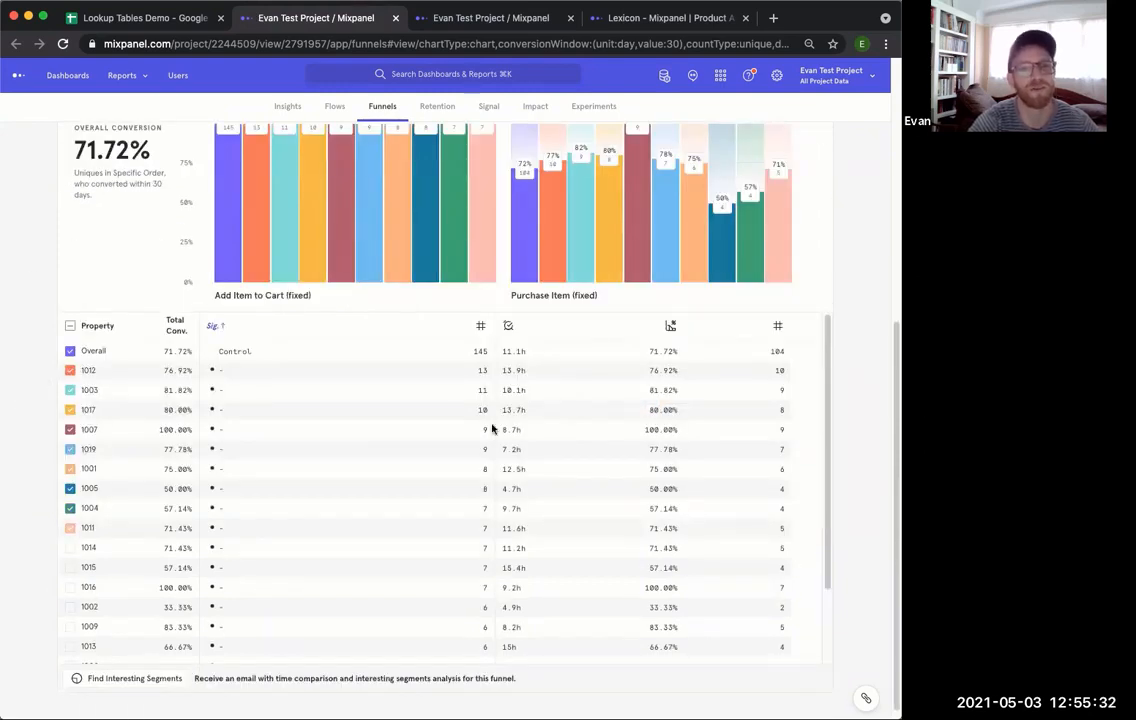
drag(692, 373, 624, 374)
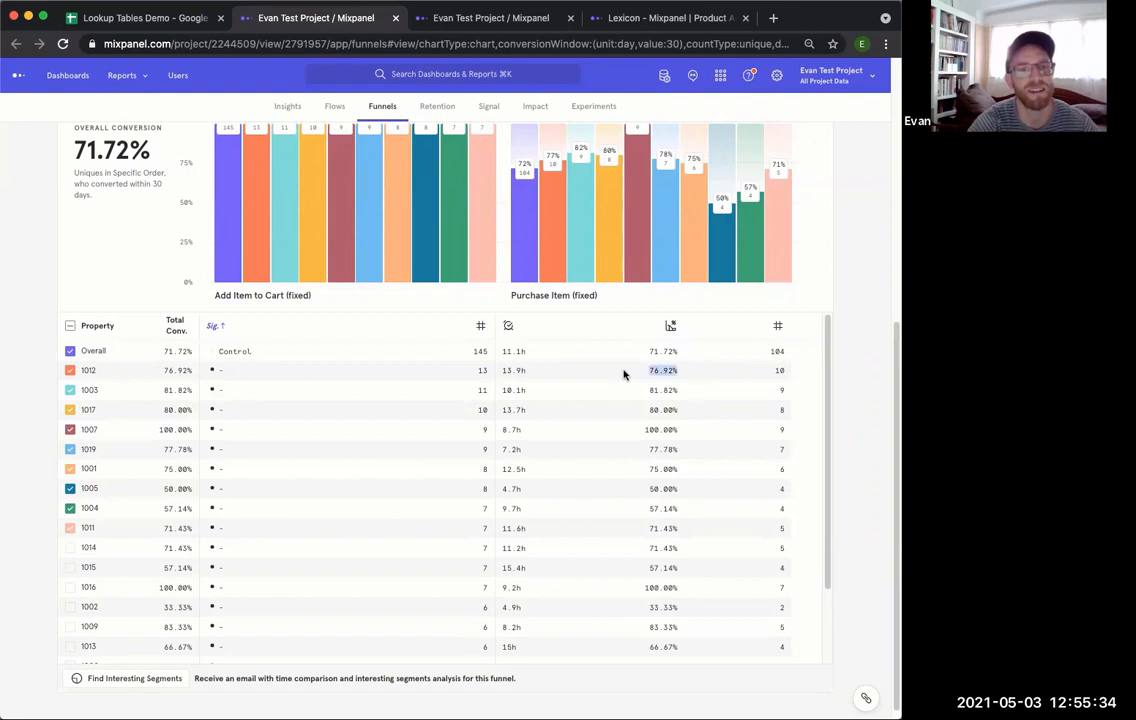
drag(642, 429, 687, 430)
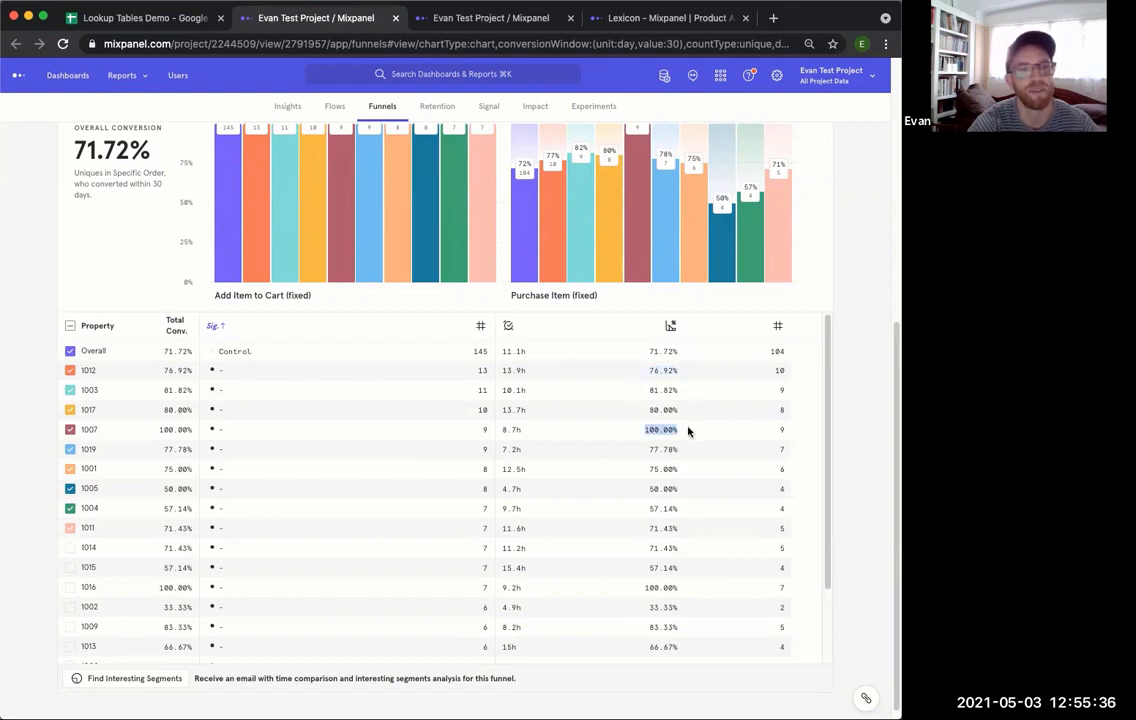
click(629, 436)
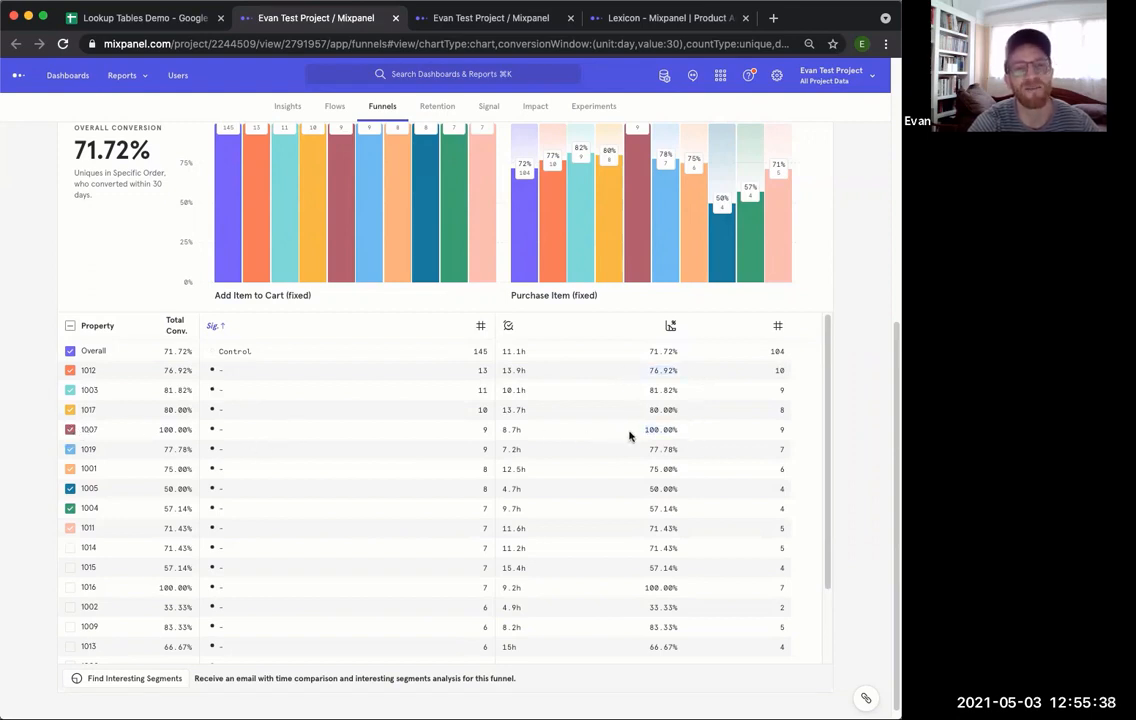
drag(629, 436, 682, 436)
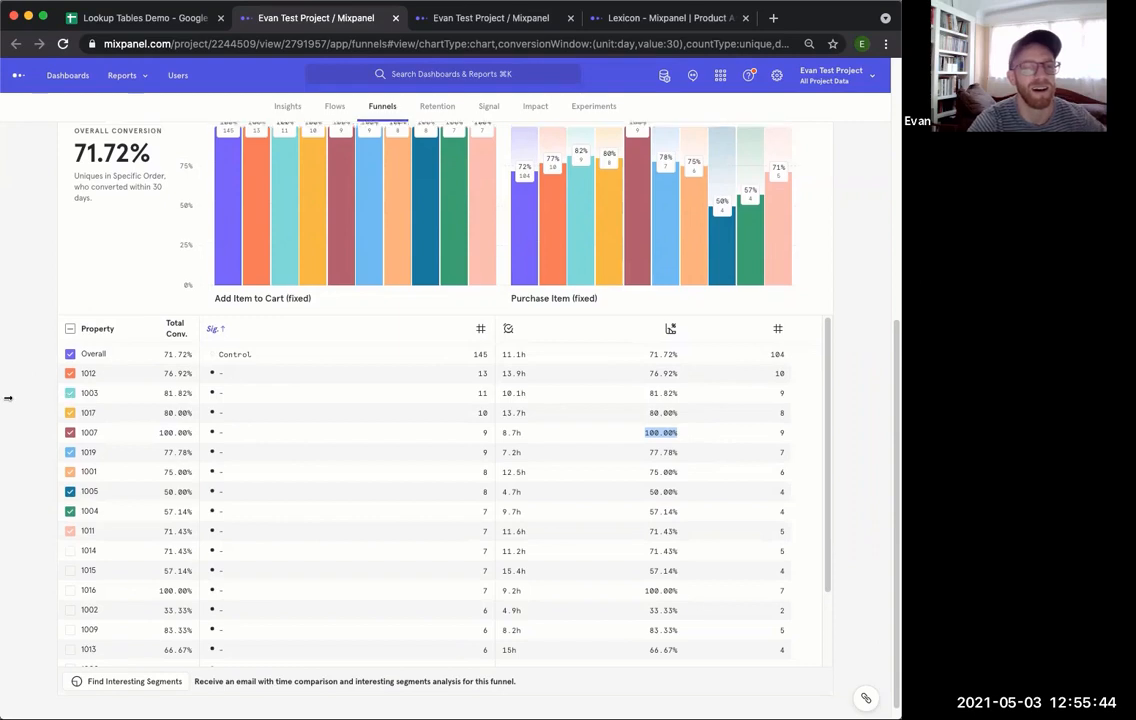
scroll(150, 345, up, 5)
scroll(103, 343, up, 2)
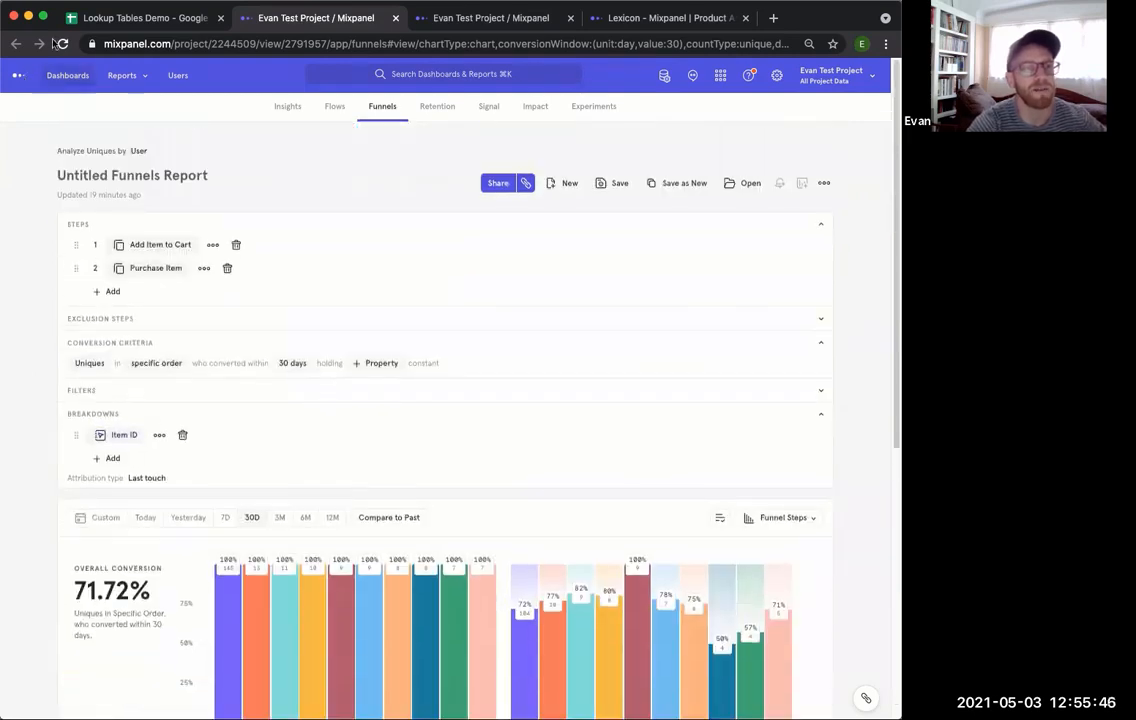
Reload the Funnels report and change its breakdown from Item ID to the lookup table's Item Name property
click(61, 44)
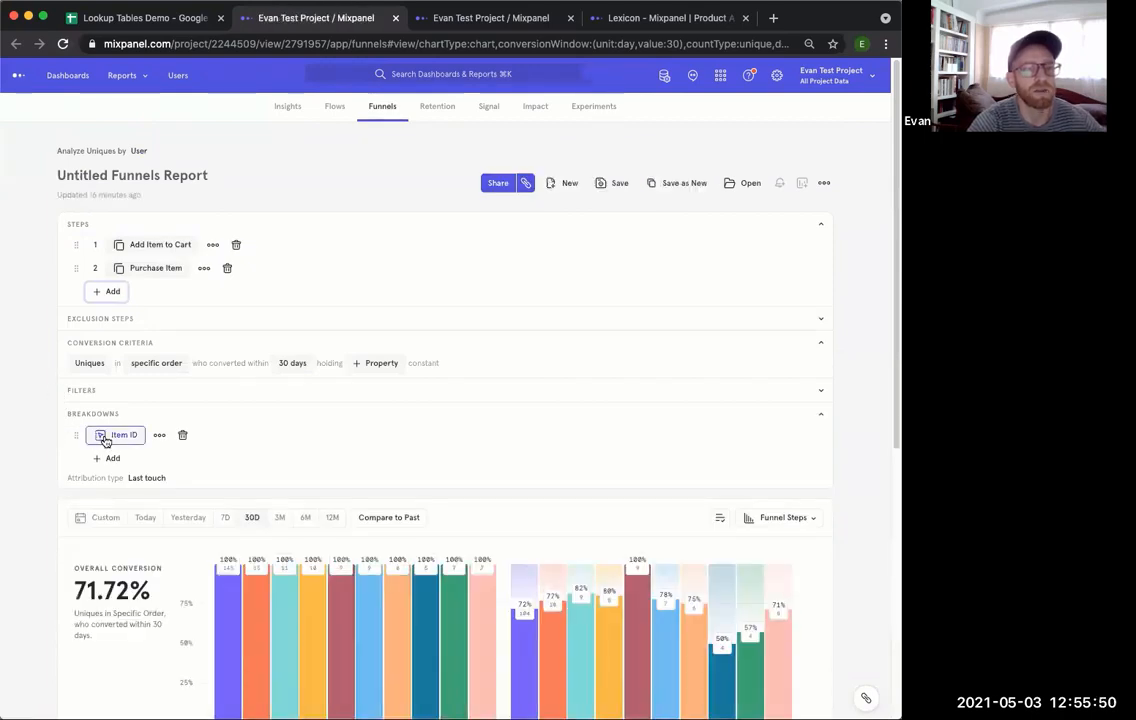
click(112, 436)
click(170, 544)
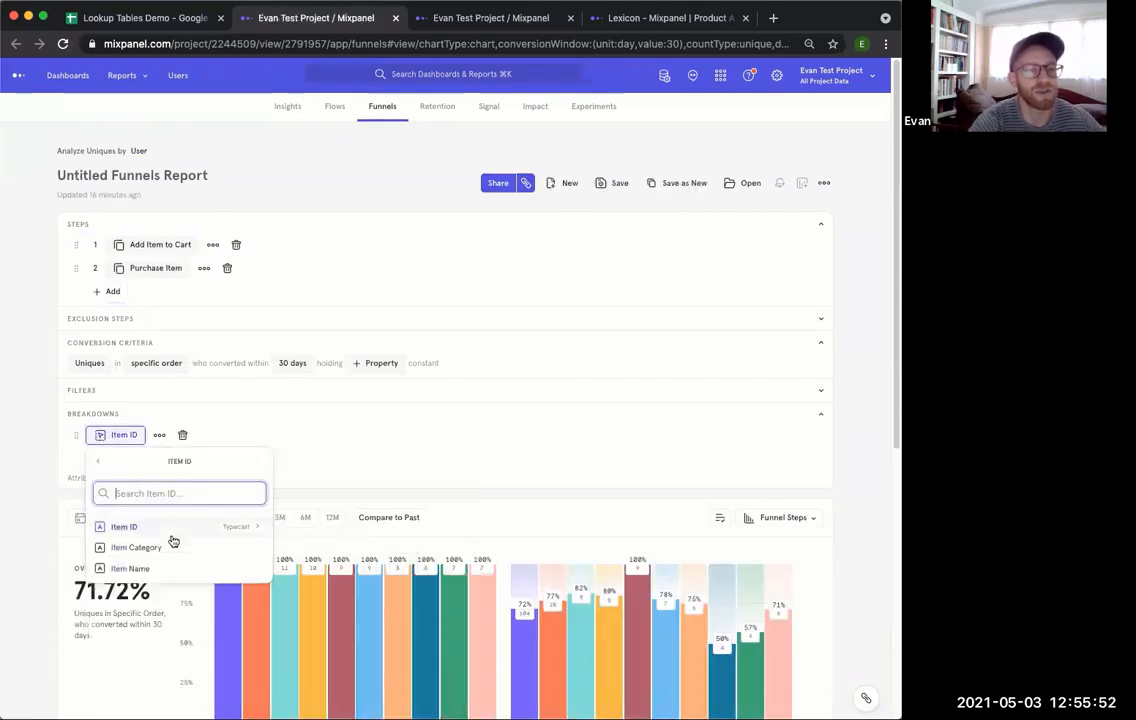
click(166, 569)
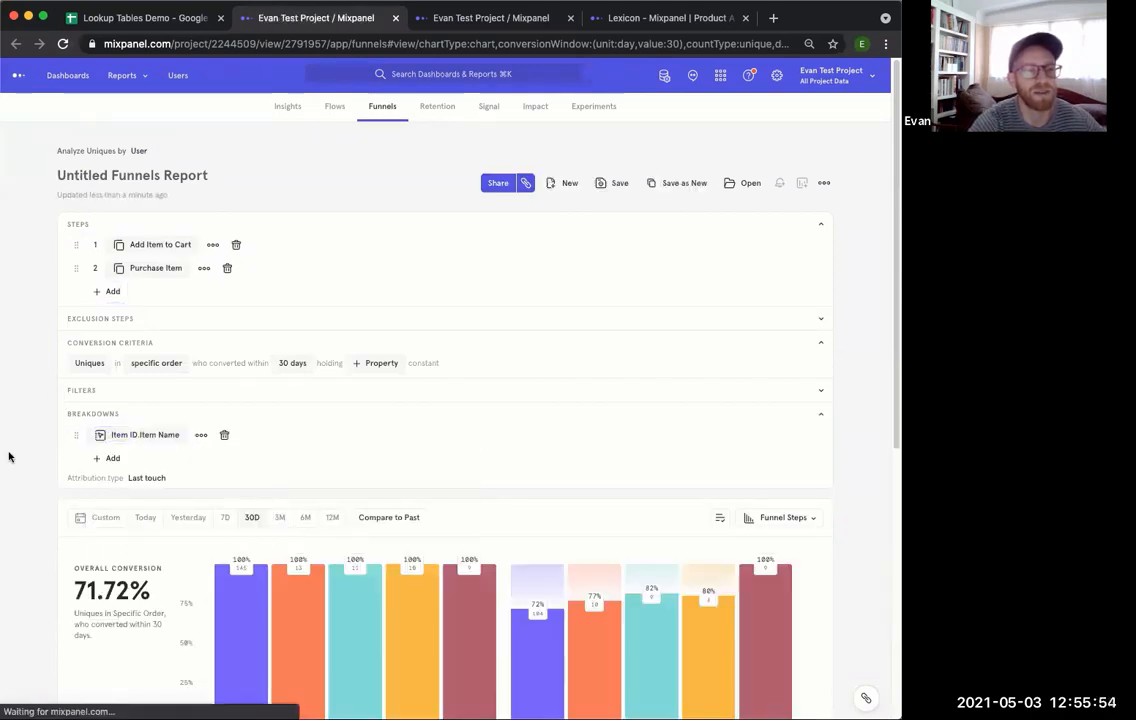
Add Item ID as a second breakdown and move it above Item Name
click(111, 460)
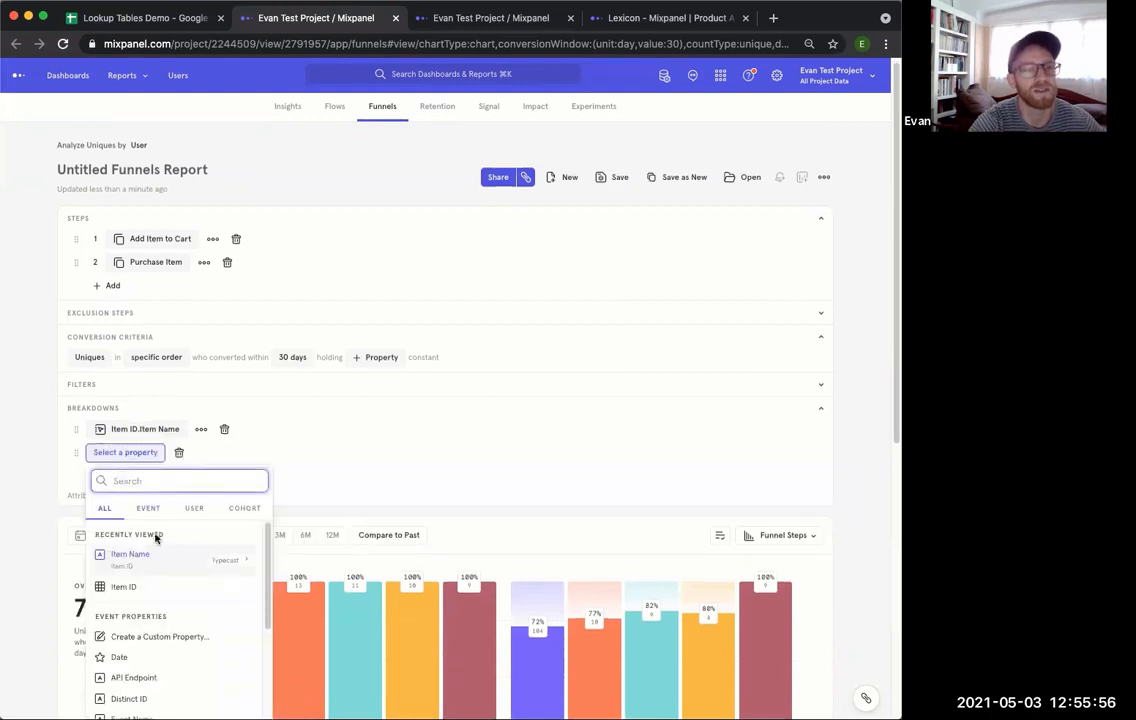
click(170, 584)
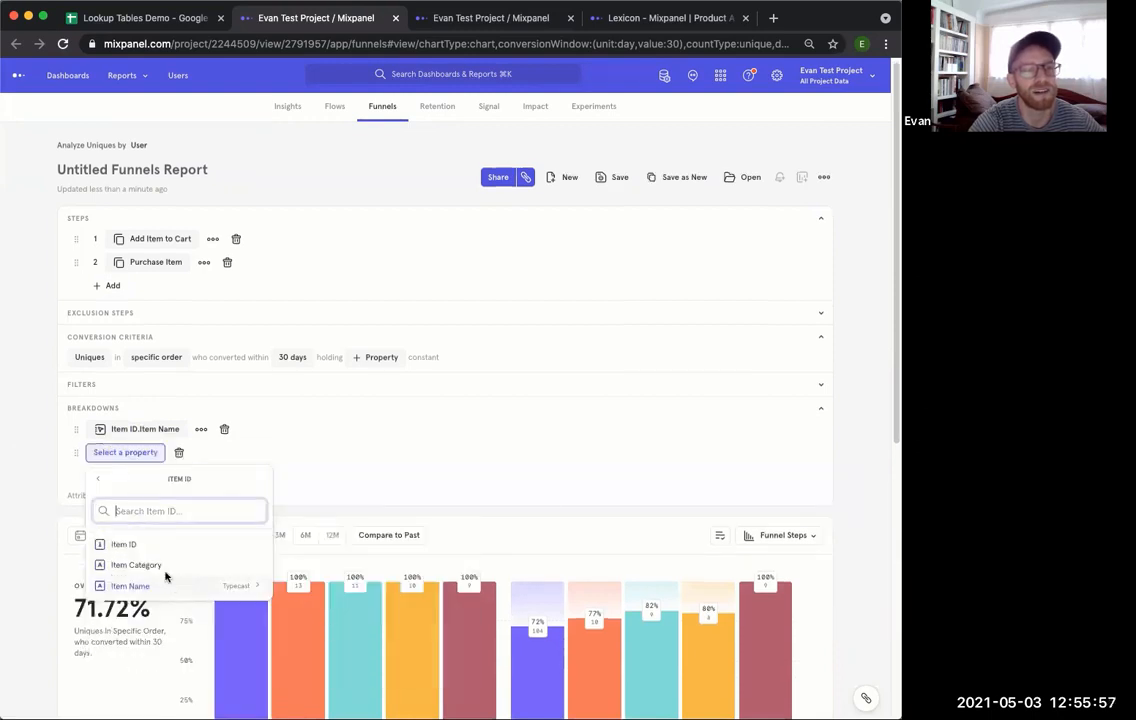
click(223, 543)
click(176, 508)
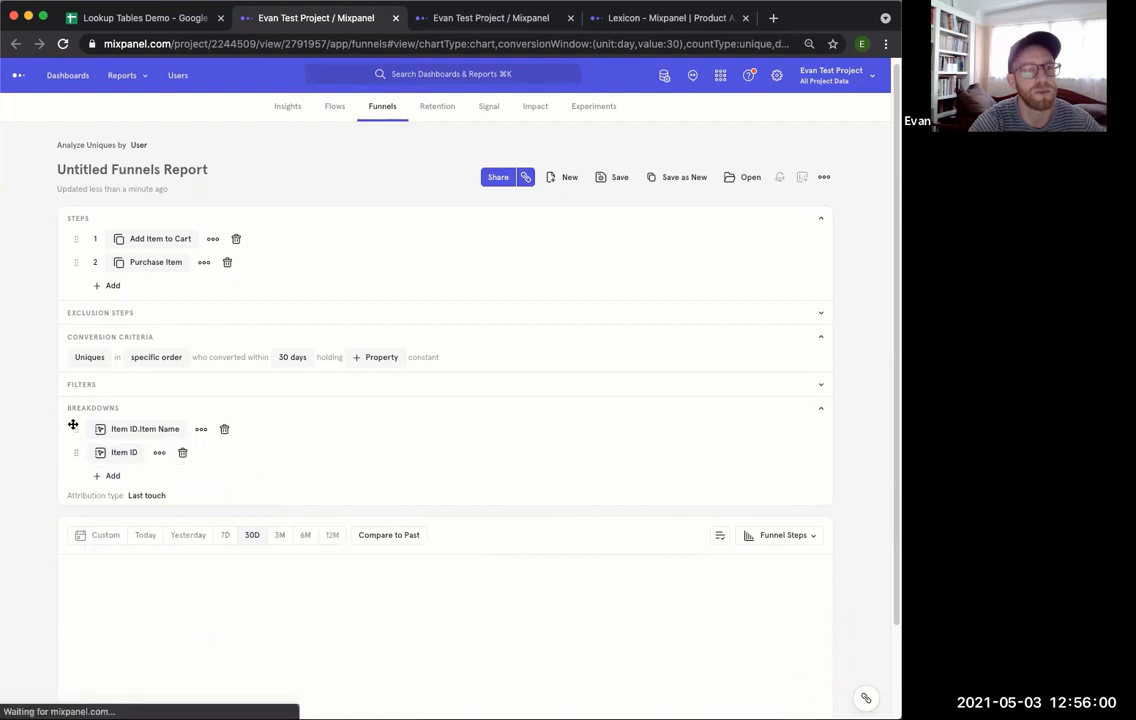
drag(75, 455, 75, 432)
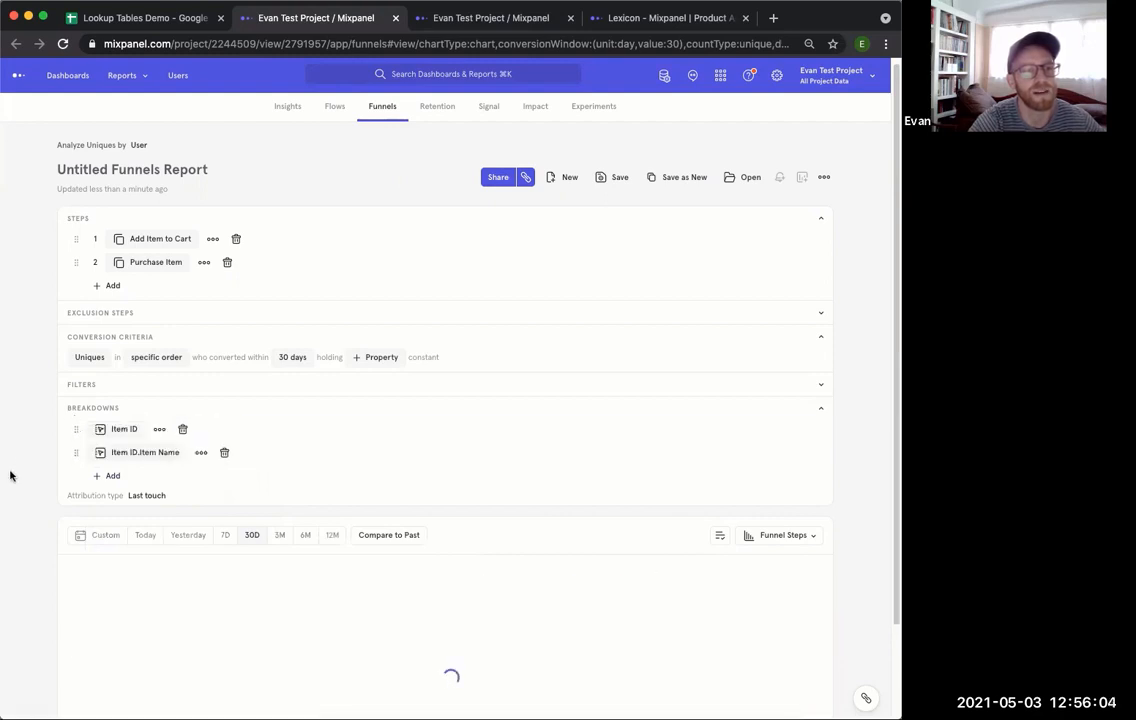
Examine how item IDs pair with item names in the funnel table, such as 1012 with Adidas and 1003 with A Game of Thrones
scroll(8, 476, down, 3)
scroll(10, 470, down, 5)
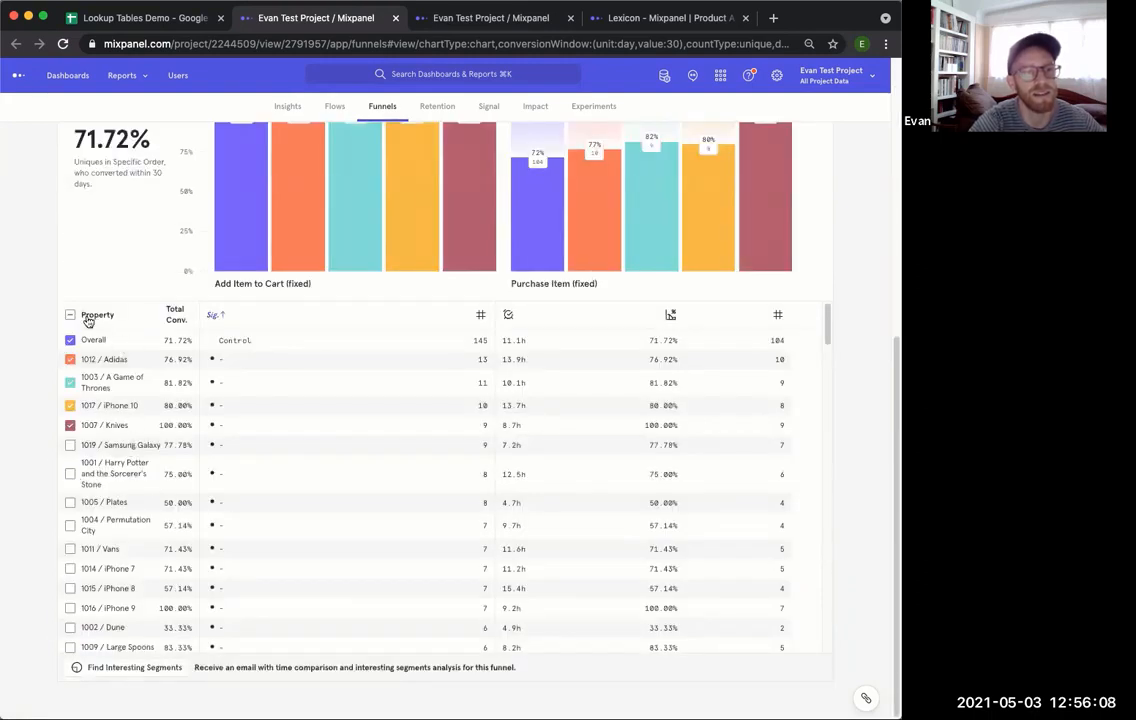
scroll(117, 539, down, 10)
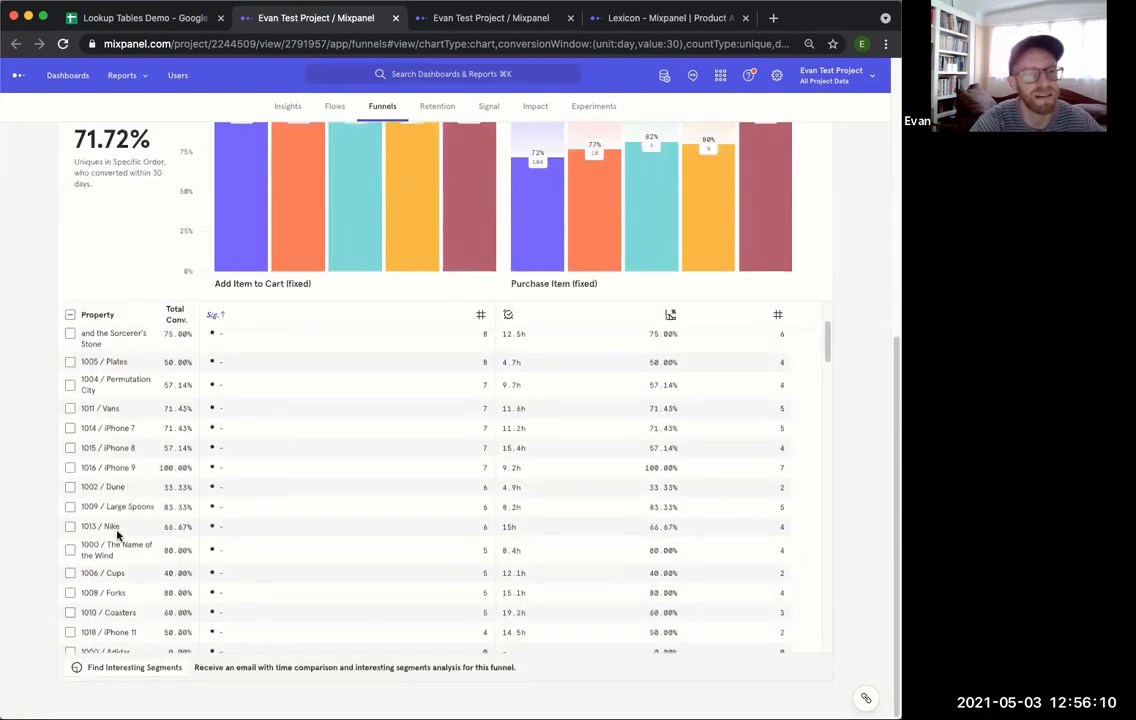
scroll(127, 520, up, 10)
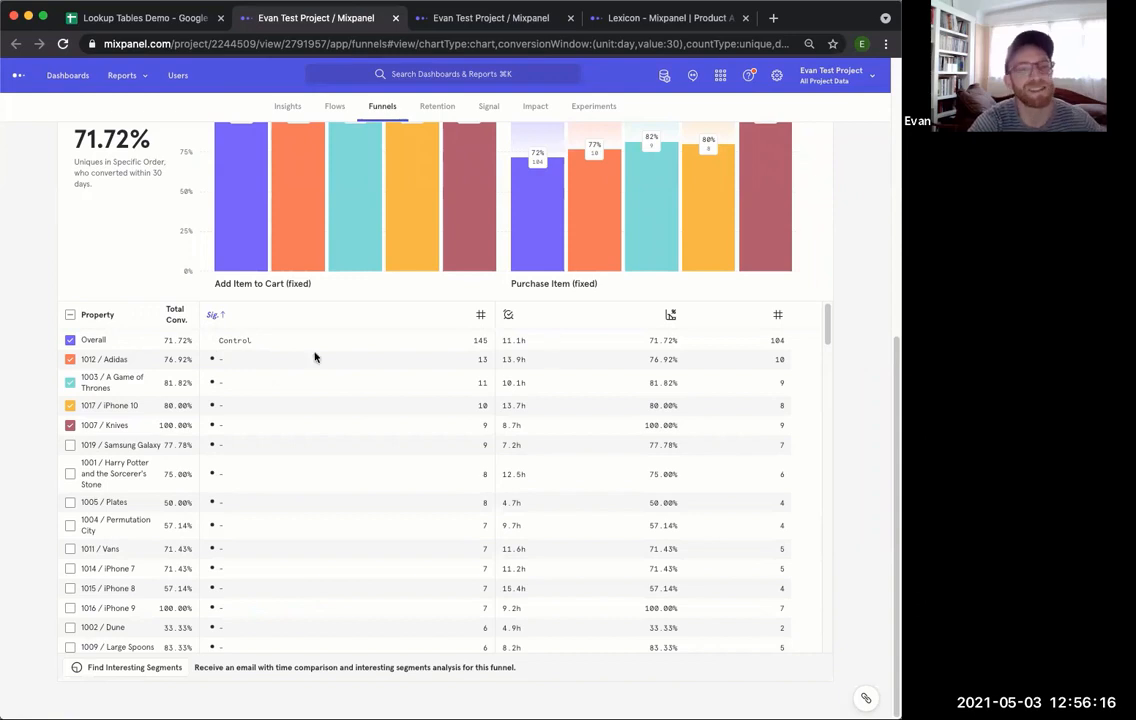
double_click(86, 359)
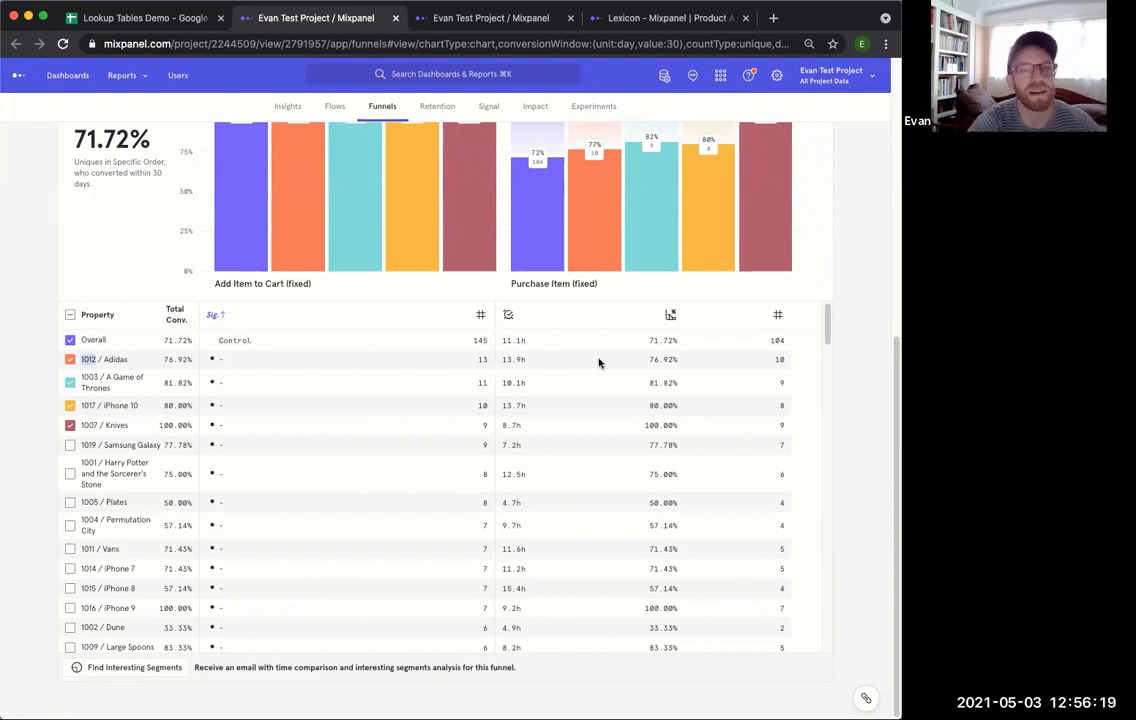
drag(125, 356, 106, 359)
double_click(126, 378)
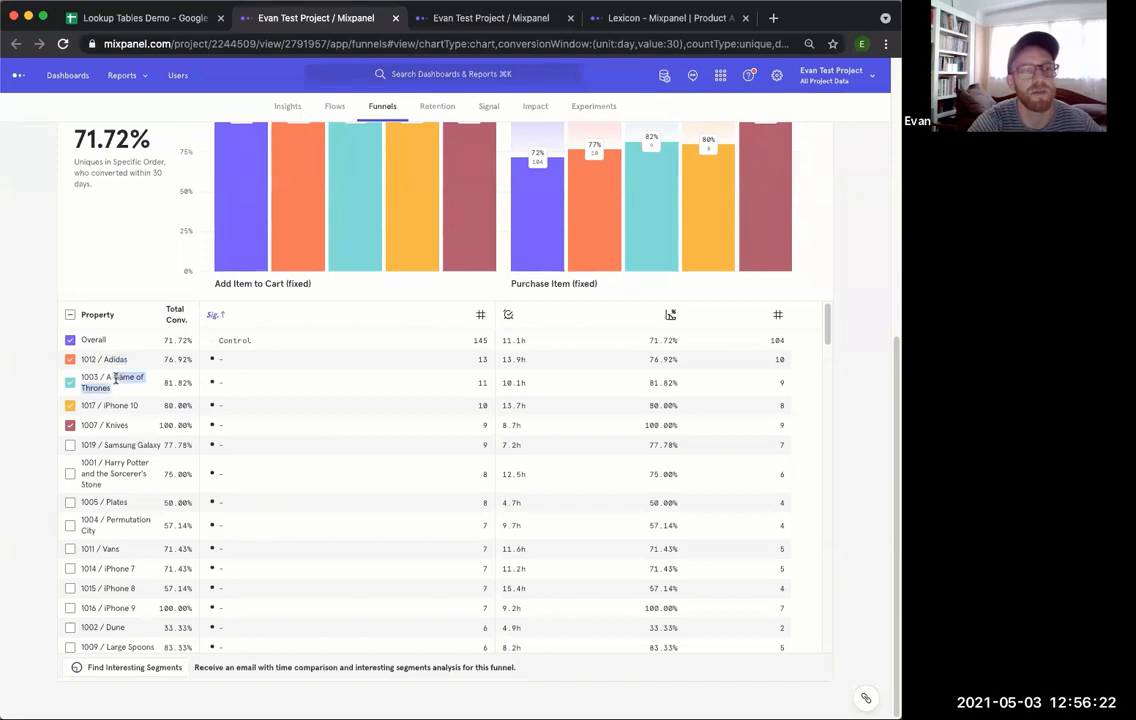
click(120, 388)
Remove the Item ID breakdown, keeping only Item Name
scroll(8, 323, up, 5)
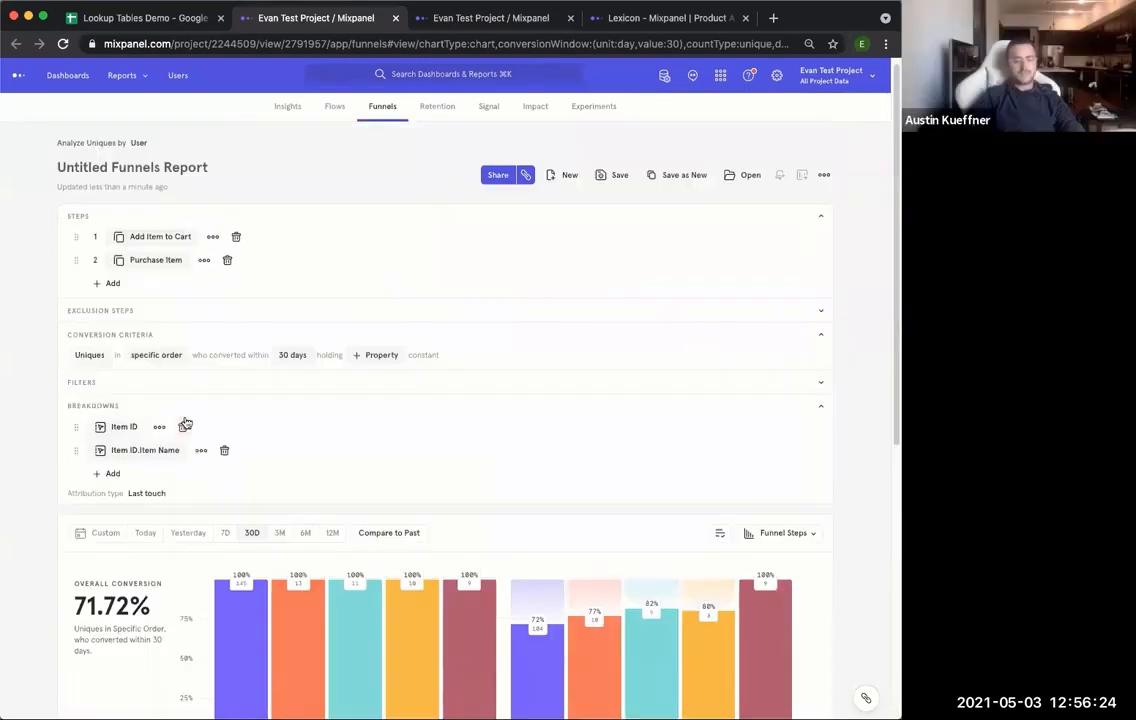
click(183, 425)
Examine the conversion rate for Knives in the funnel's Item Name breakdown table
scroll(5, 423, down, 5)
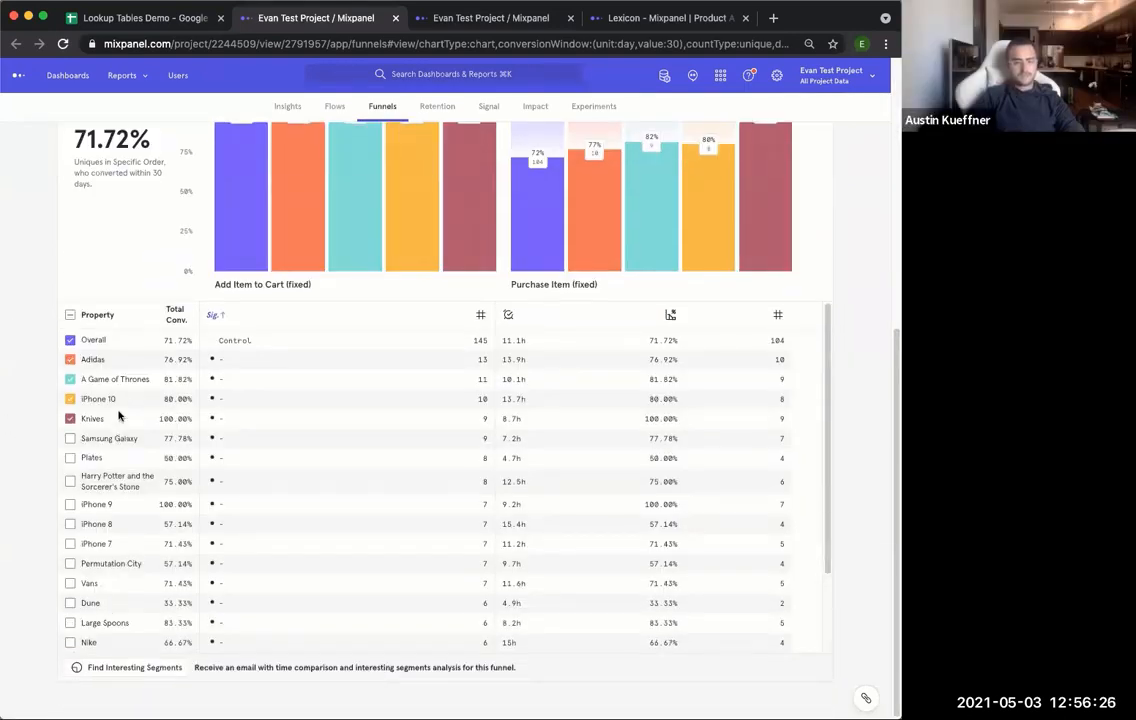
double_click(175, 418)
double_click(662, 418)
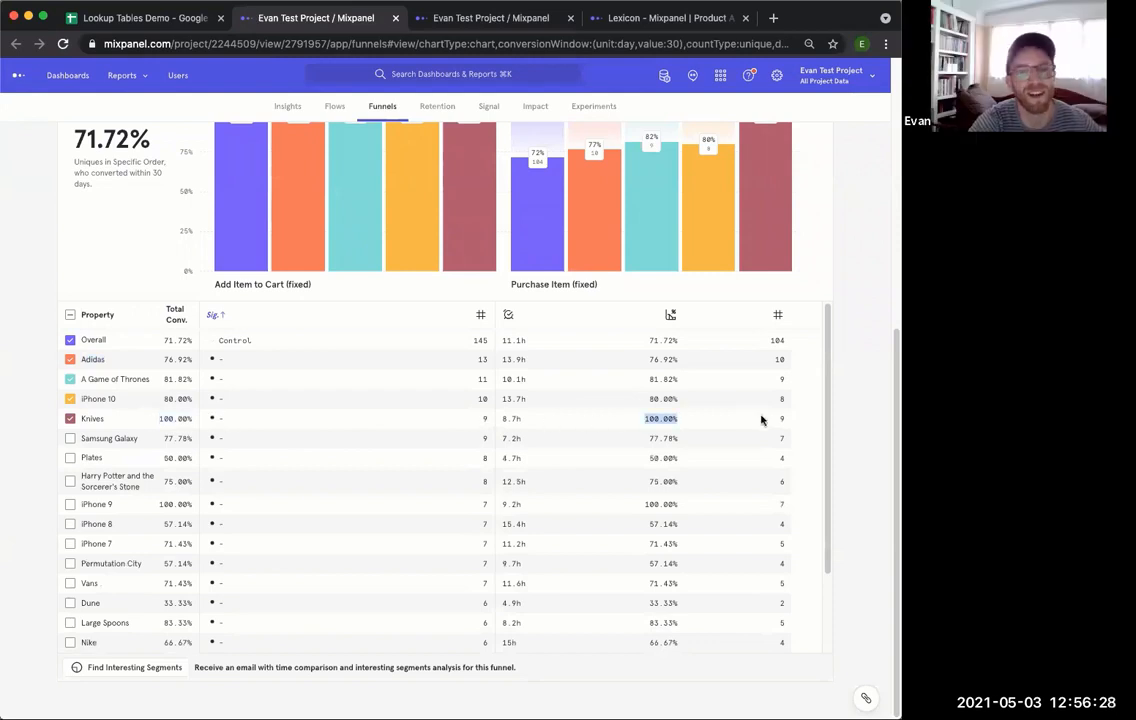
click(761, 421)
double_click(662, 418)
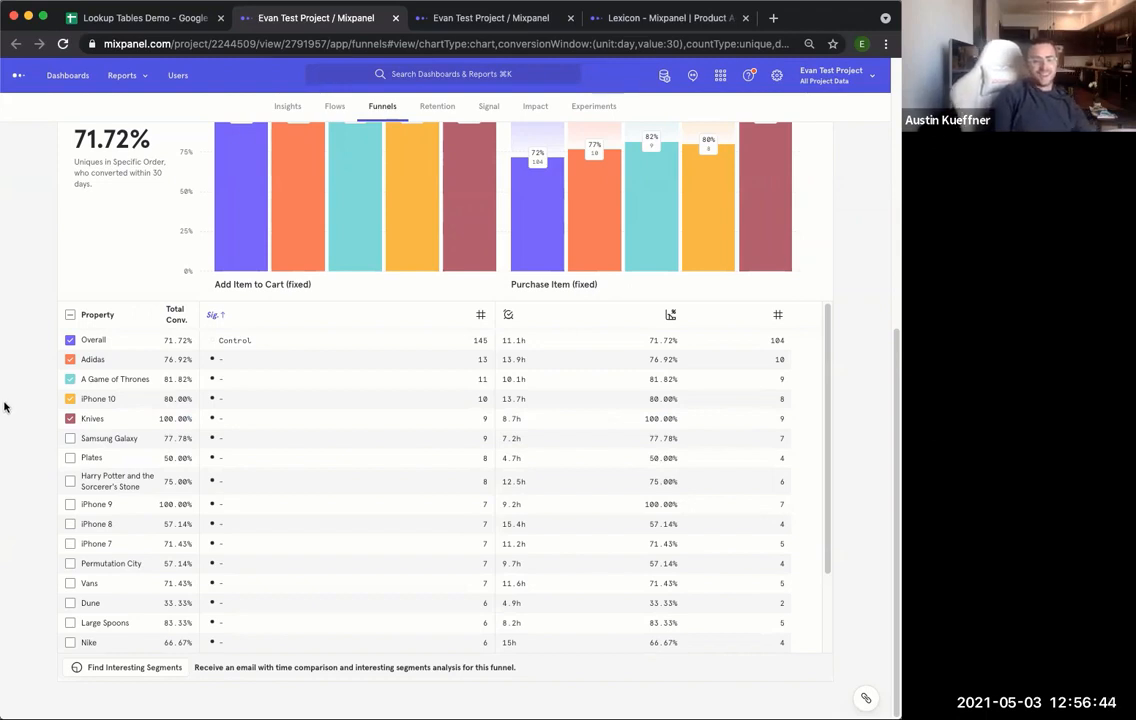
scroll(4, 406, up, 1)
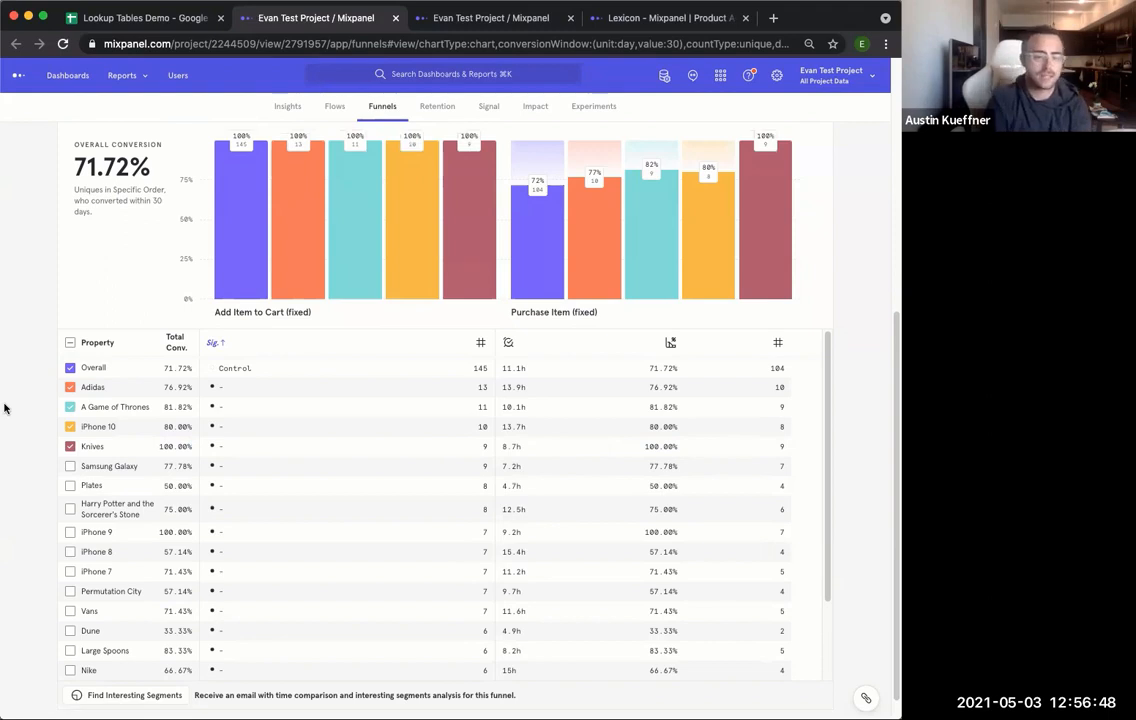
scroll(4, 409, up, 2)
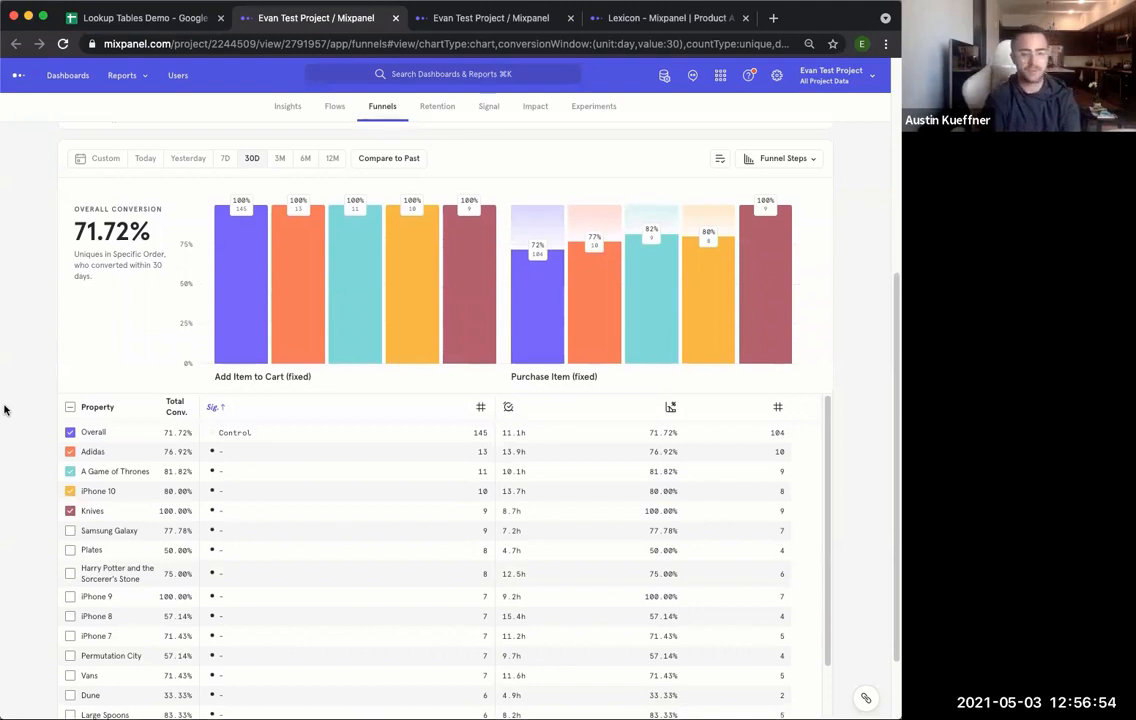
scroll(4, 409, up, 3)
scroll(4, 409, up, 6)
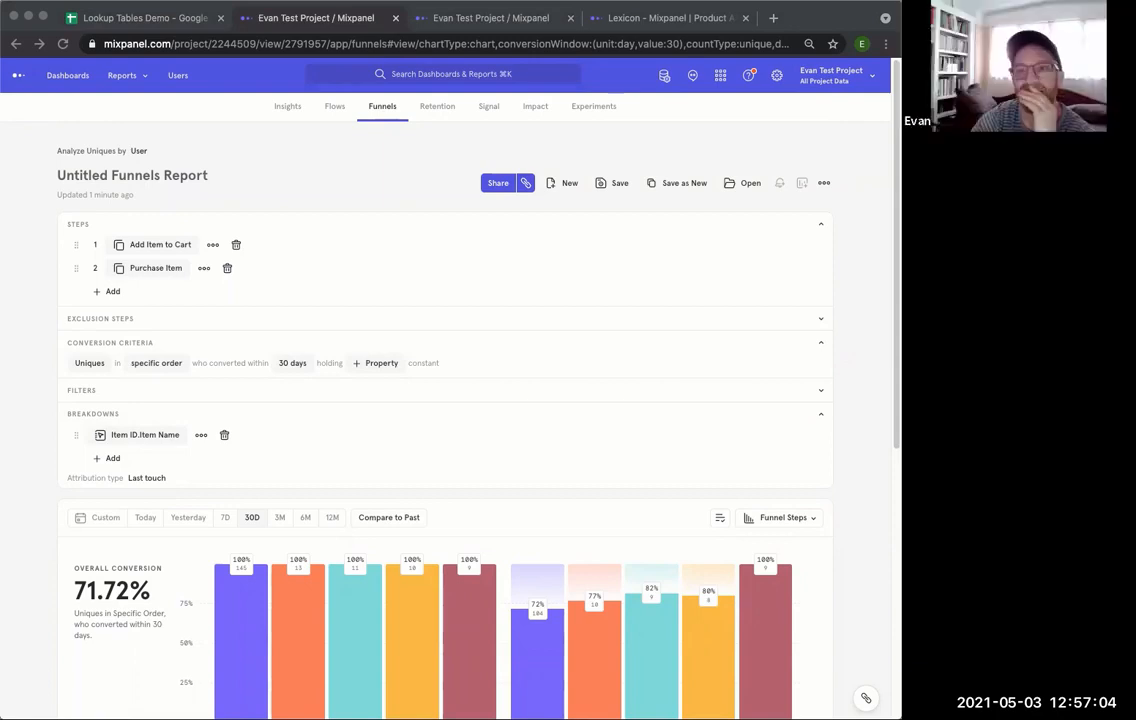
click(541, 281)
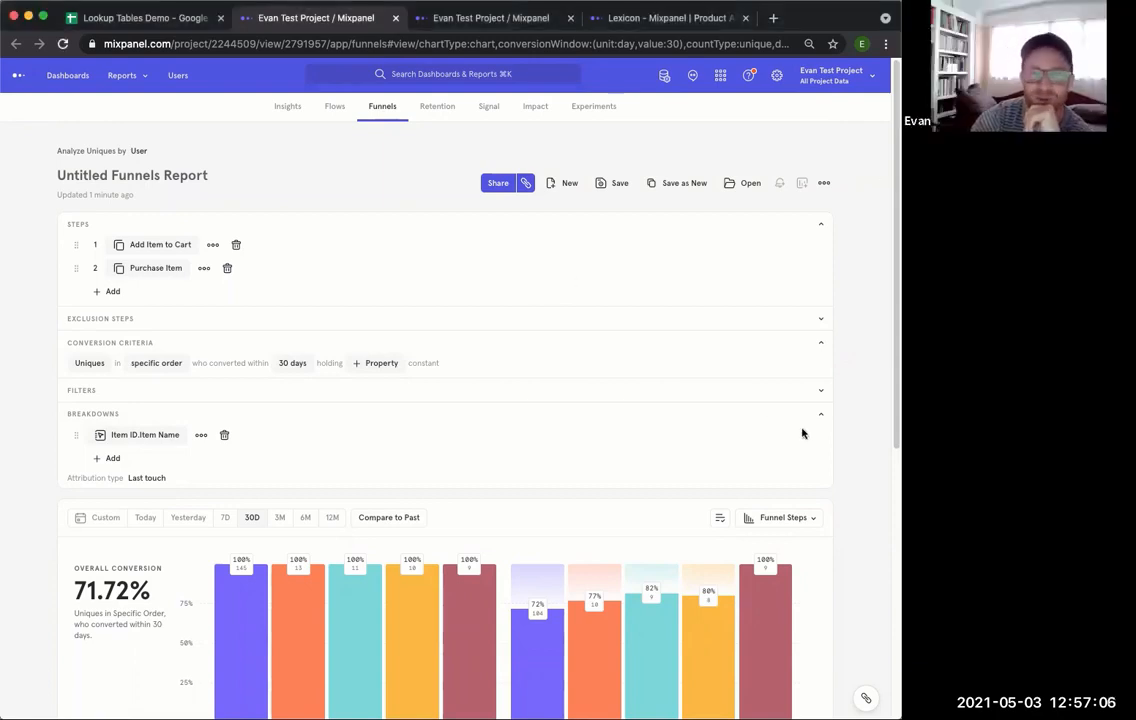